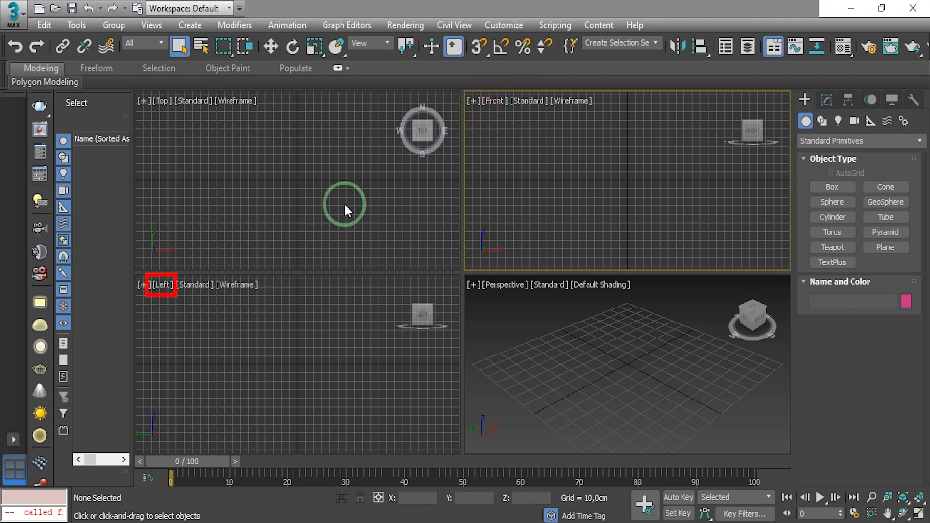
# Activate the Left viewport and the Perspective viewport in turn, and switch the selection region to circular.
pyautogui.click(165, 284)
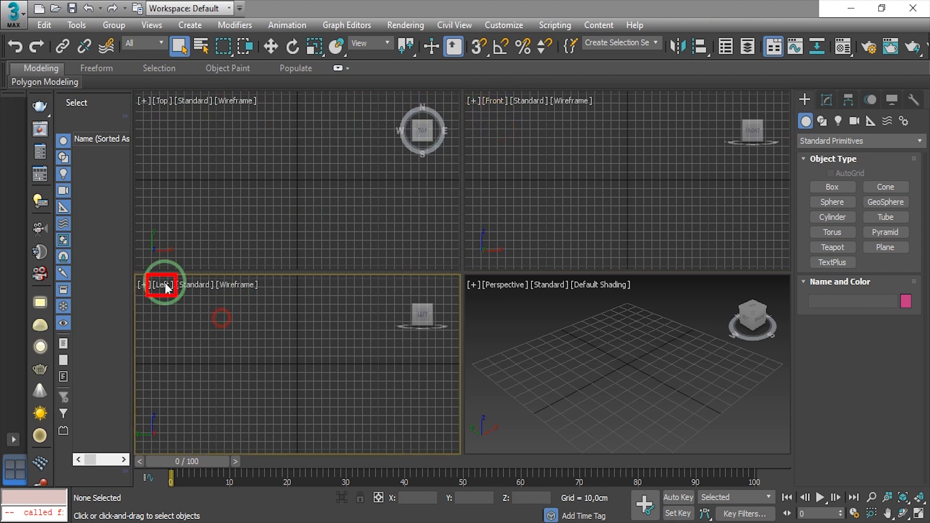
pyautogui.click(543, 341)
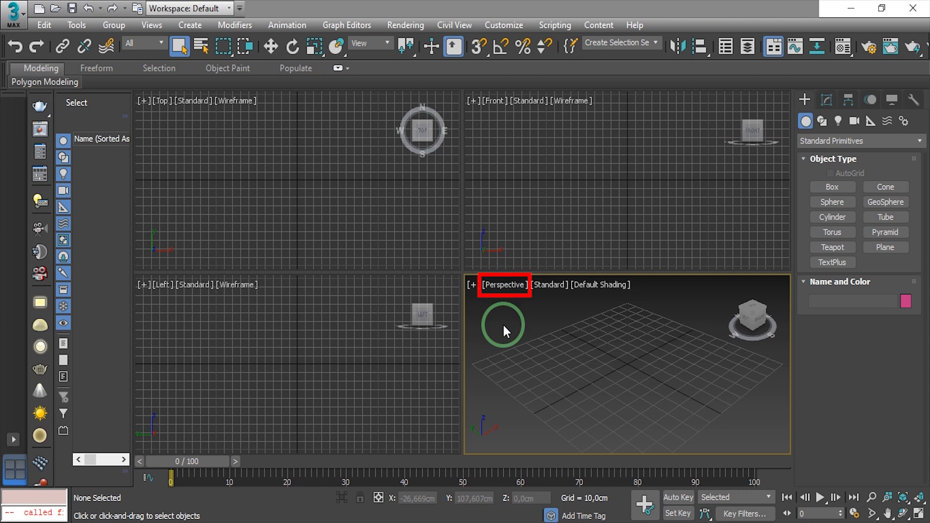
pyautogui.press('q')
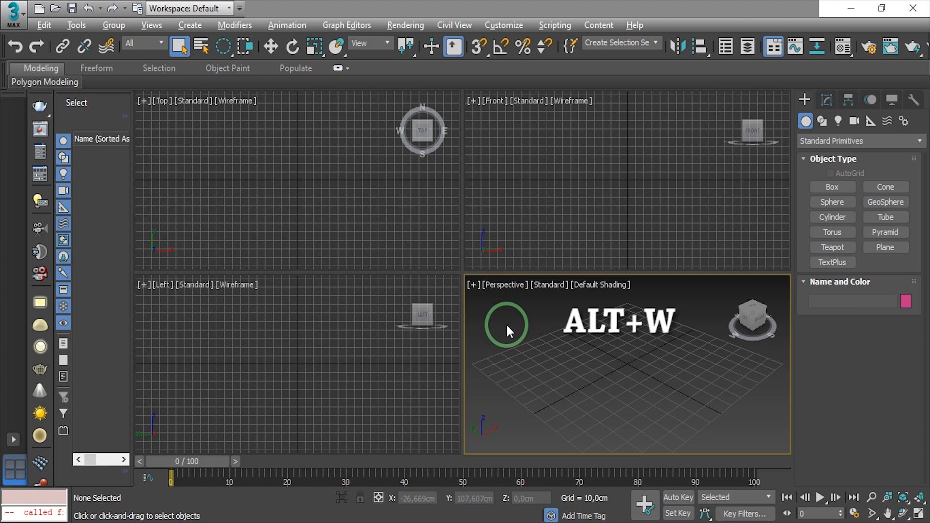
# Toggle the Perspective viewport between maximized and the four-viewport layout twice, ending in the four-viewport layout.
pyautogui.hotkey('alt', 'w')
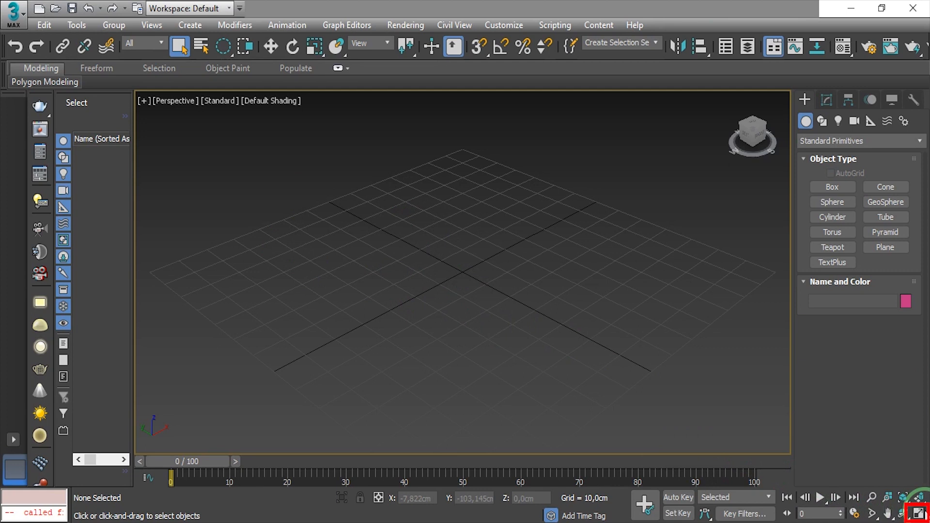
pyautogui.click(919, 513)
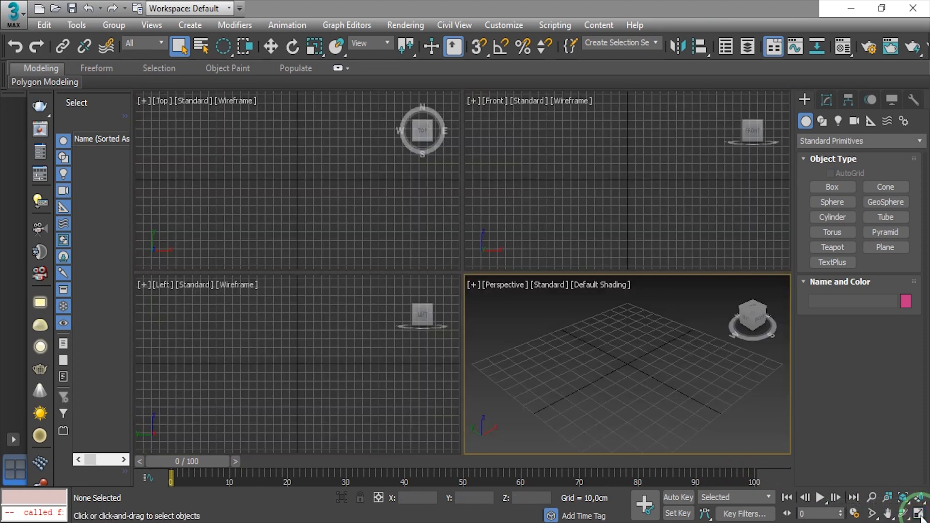
pyautogui.click(919, 513)
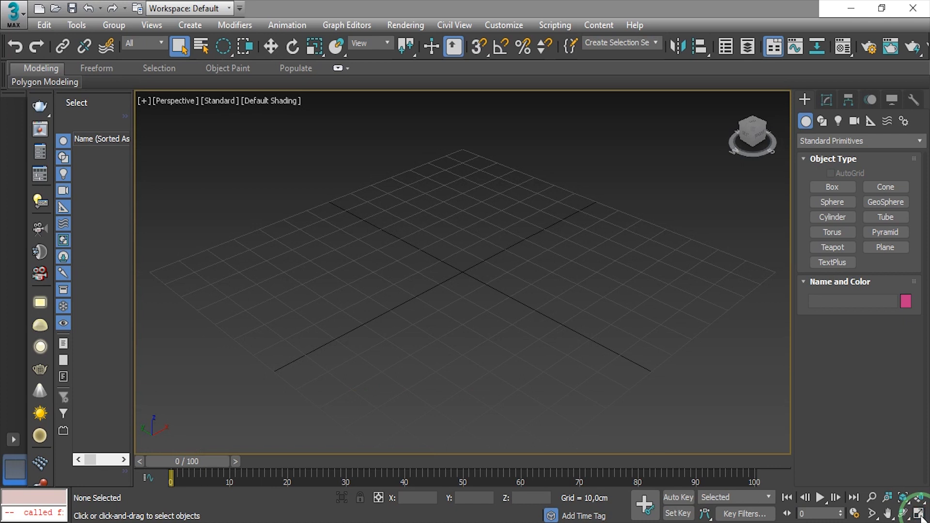
pyautogui.click(919, 513)
# Switch the Top viewport to the Bottom view and back to the Top view.
pyautogui.click(160, 101)
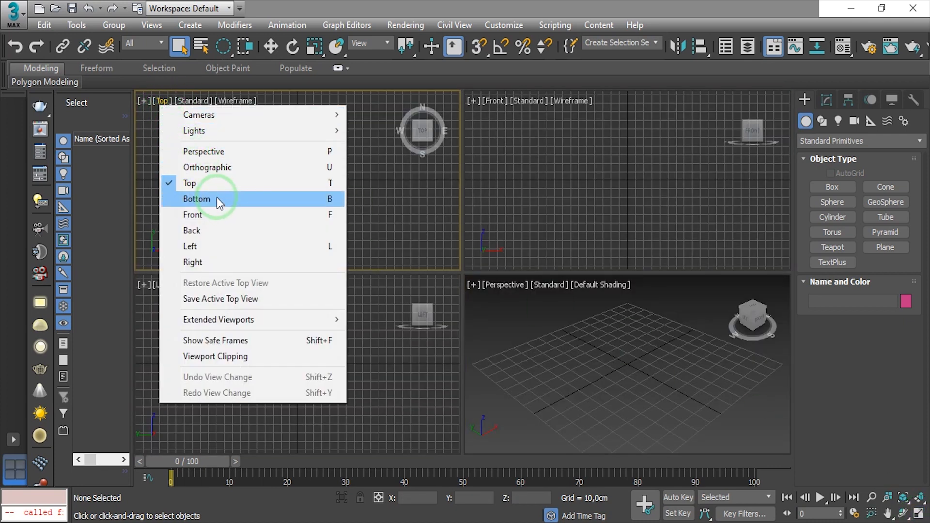
pyautogui.click(217, 200)
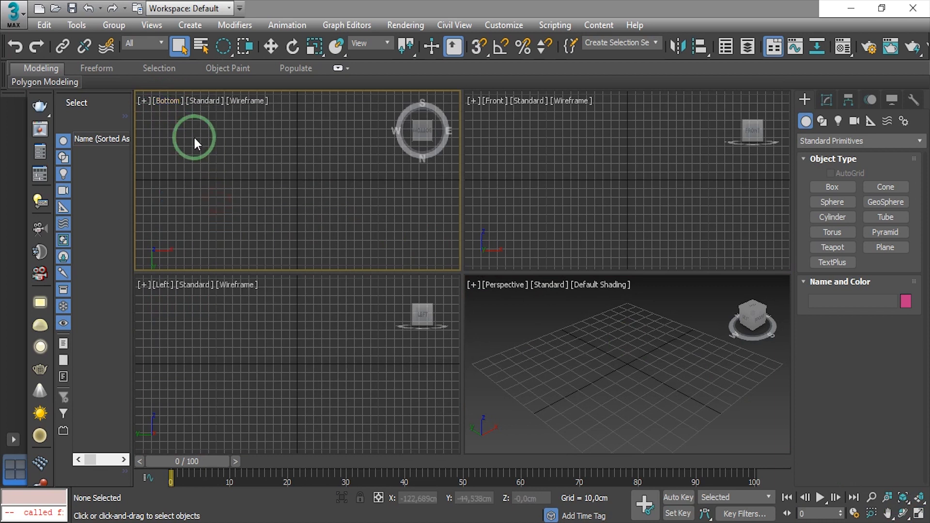
pyautogui.click(170, 103)
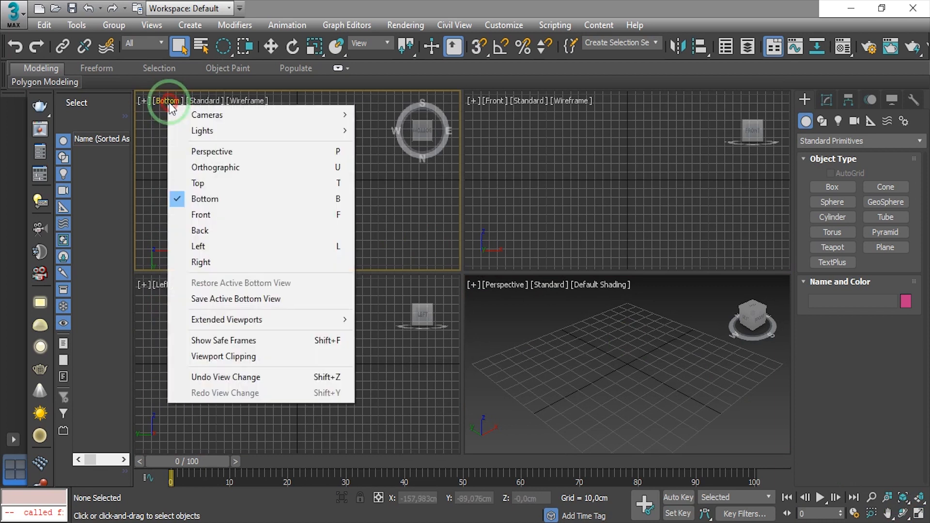
pyautogui.click(223, 183)
# Maximize the Perspective viewport and draw two neighbouring boxes on the grid, the second about 15 cm long, 25 cm wide and 9 cm high.
pyautogui.click(533, 381)
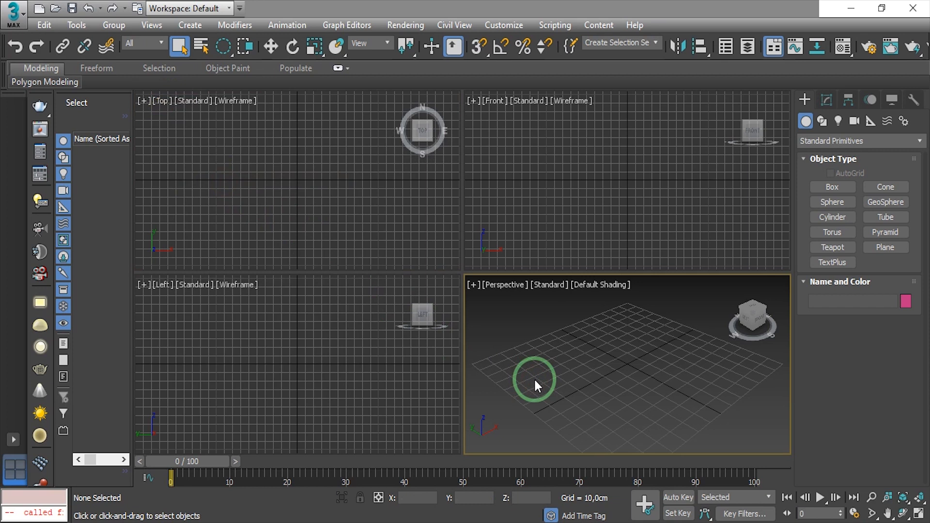
pyautogui.hotkey('alt', 'w')
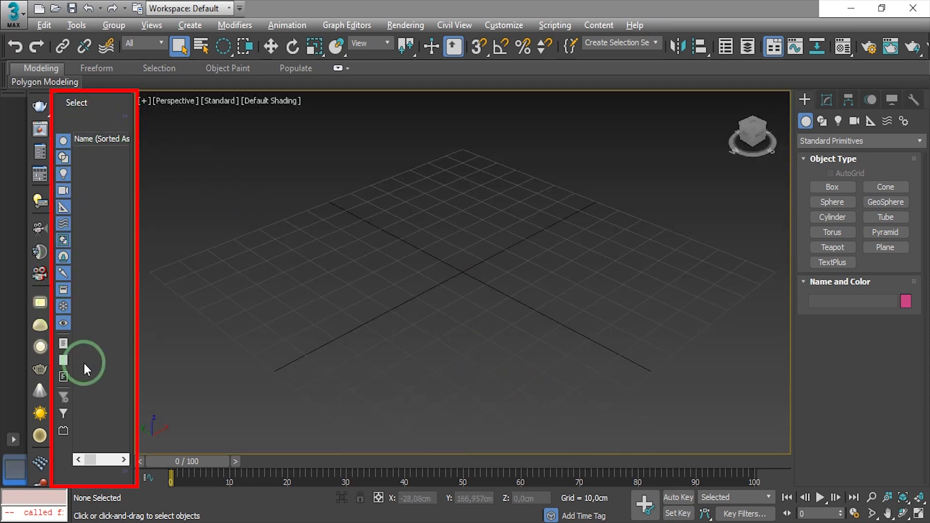
pyautogui.click(832, 187)
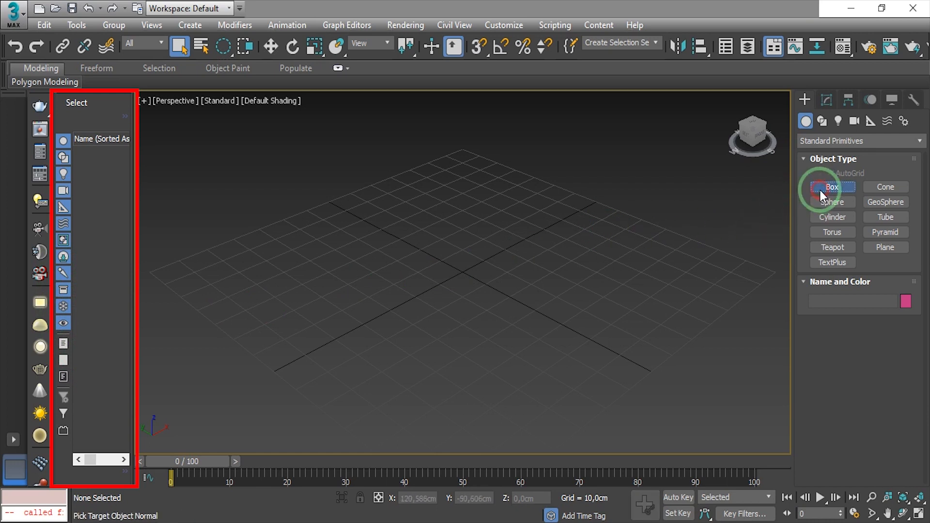
pyautogui.moveTo(359, 260)
pyautogui.mouseDown()
pyautogui.moveTo(369, 276)
pyautogui.moveTo(347, 311)
pyautogui.moveTo(343, 297)
pyautogui.mouseUp()
pyautogui.click(334, 286)
pyautogui.moveTo(434, 304); pyautogui.dragTo(405, 358)
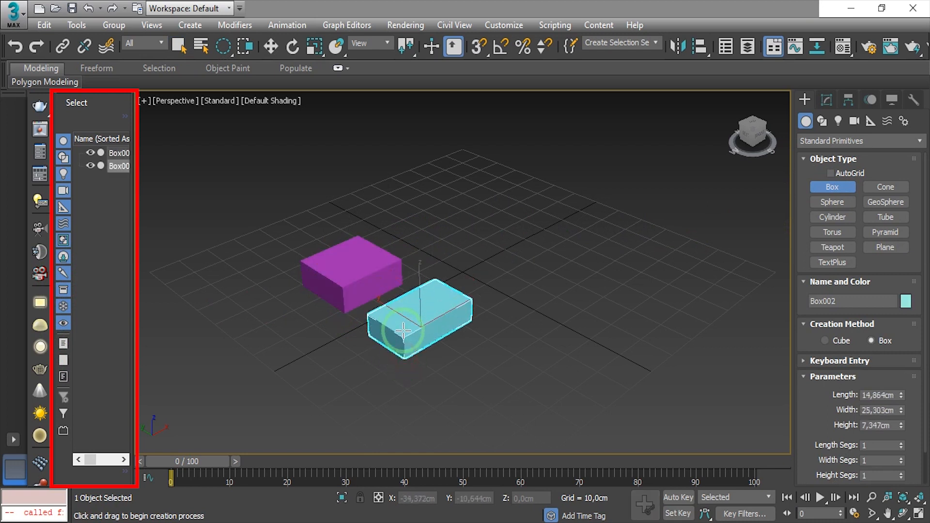
pyautogui.click(407, 332)
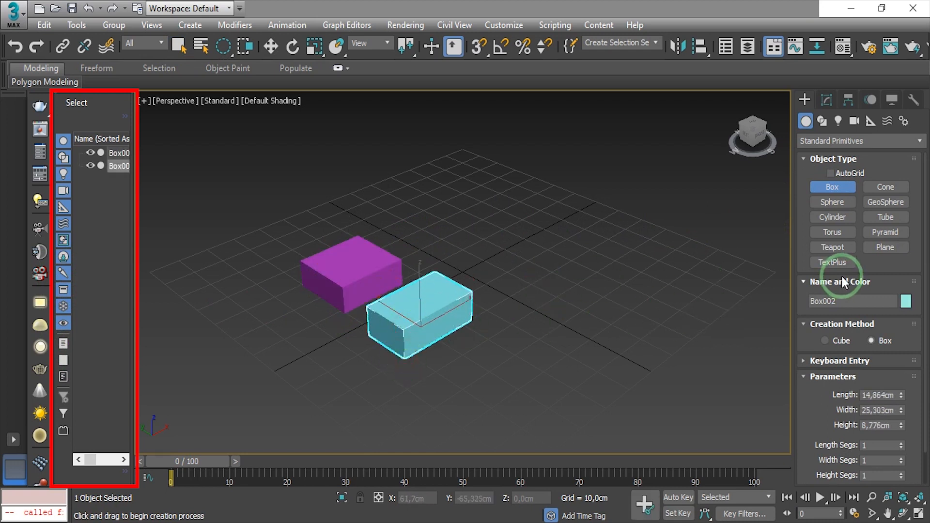
# Draw a cylinder beside the second box, about 9 cm in radius and 5 cm high.
pyautogui.click(832, 217)
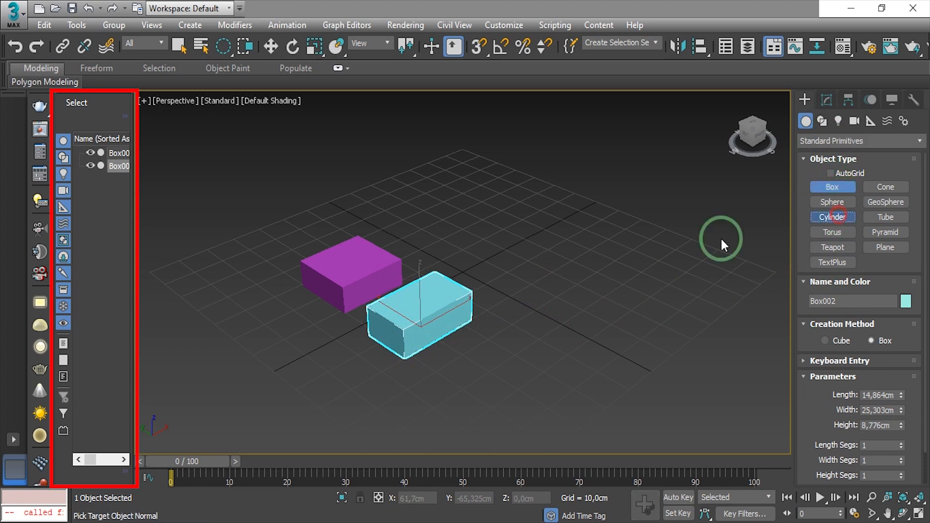
pyautogui.moveTo(494, 355); pyautogui.dragTo(522, 372)
pyautogui.click(515, 349)
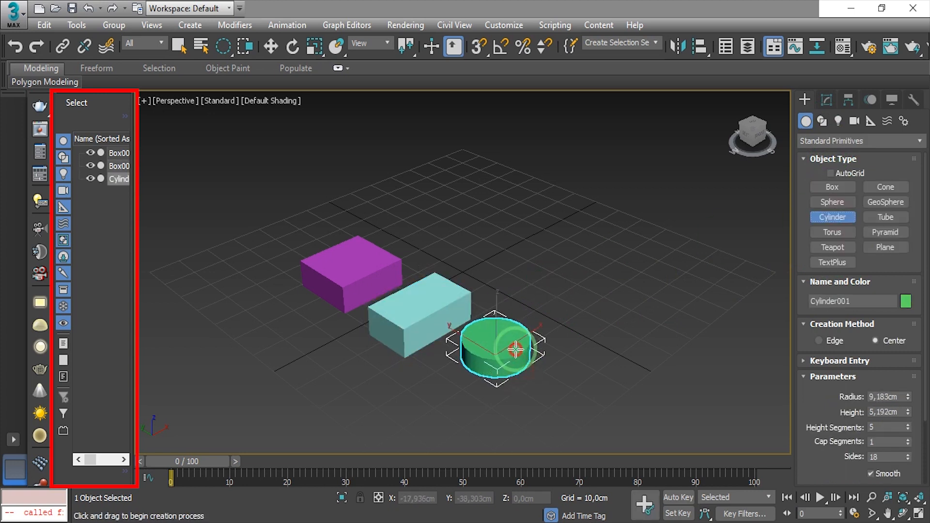
# Draw a circle spline of about 13.5 cm radius on the grid, apart from the boxes and cylinder.
pyautogui.click(822, 121)
pyautogui.click(833, 213)
pyautogui.moveTo(581, 252); pyautogui.dragTo(612, 270)
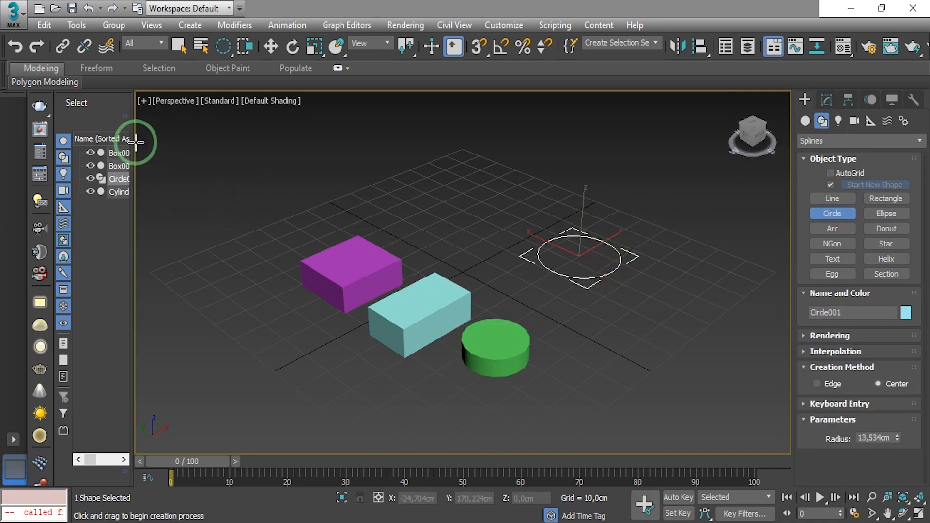
# Widen the scene object list to show full names and select Box001, Box002 and Circle001 in turn.
pyautogui.moveTo(150, 142); pyautogui.dragTo(192, 141)
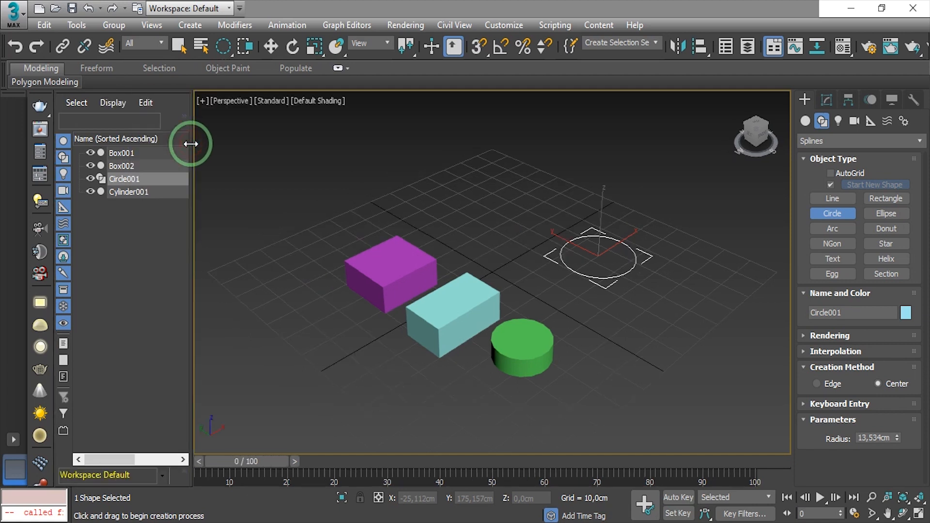
pyautogui.click(119, 153)
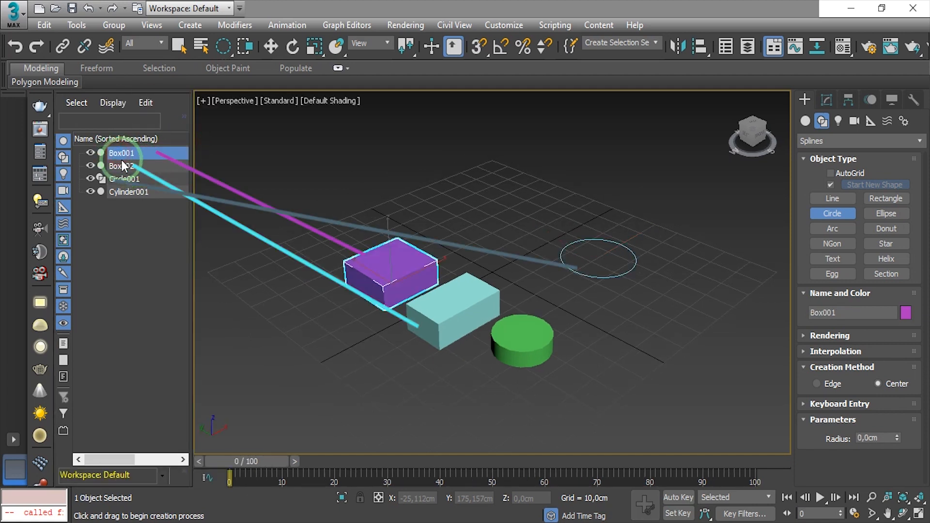
pyautogui.click(121, 166)
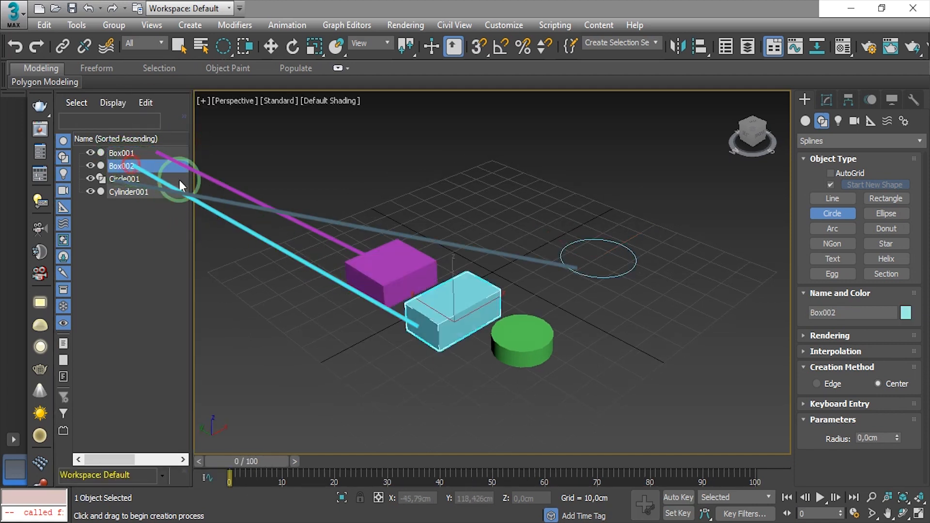
pyautogui.click(119, 179)
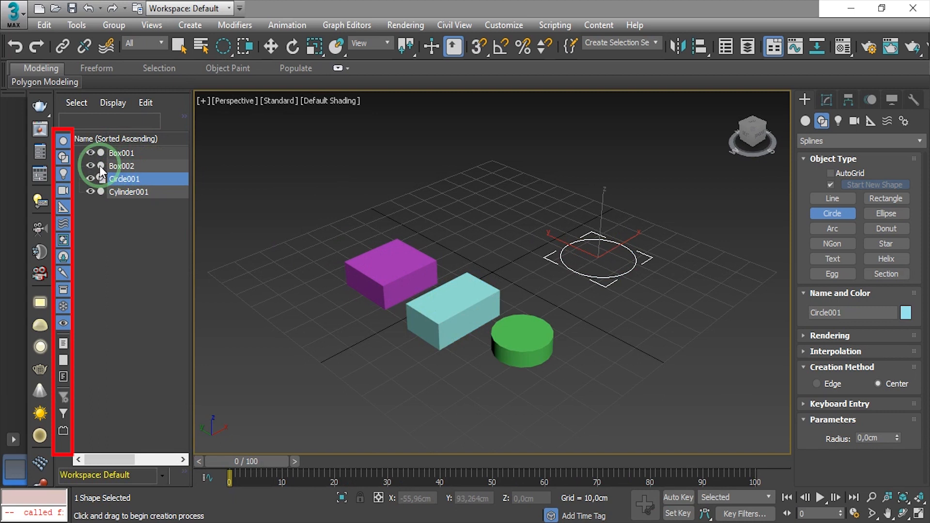
# Filter geometry out of the scene object list and restore it, and do the same for shapes.
pyautogui.click(63, 141)
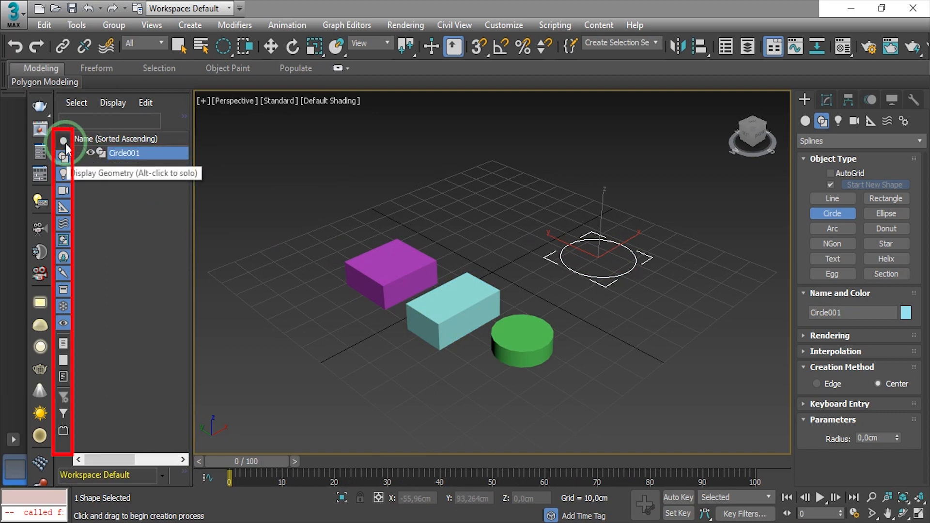
pyautogui.click(64, 141)
pyautogui.click(63, 157)
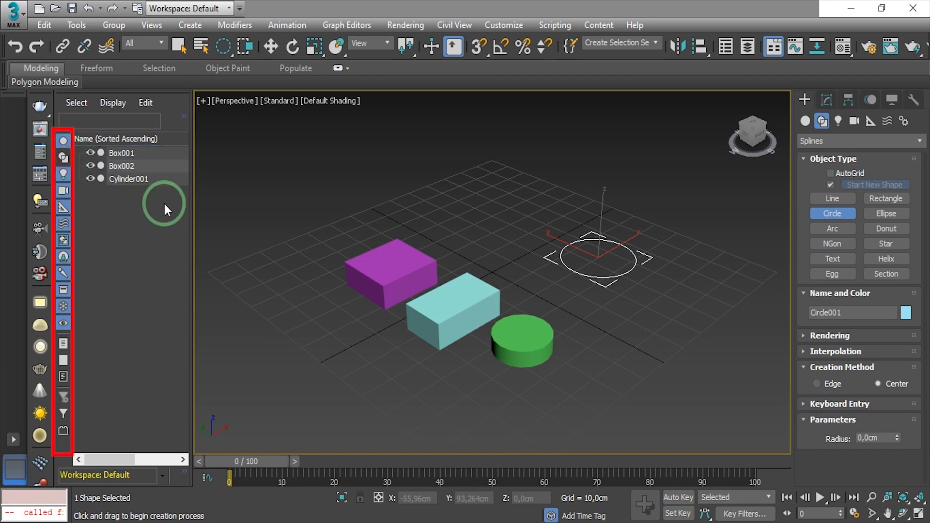
pyautogui.click(63, 157)
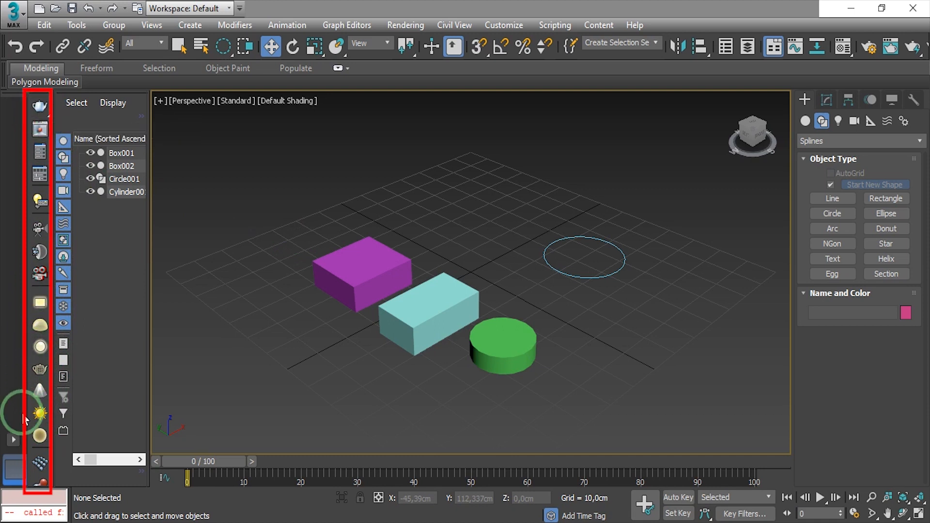
# Add a viewport layout with three small views above one large view, and return to the single Perspective layout.
pyautogui.click(13, 440)
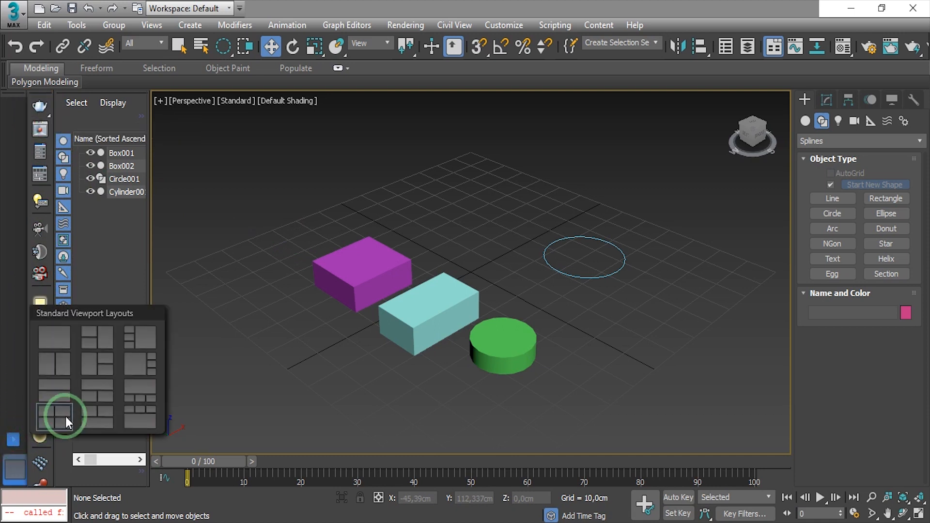
pyautogui.click(147, 417)
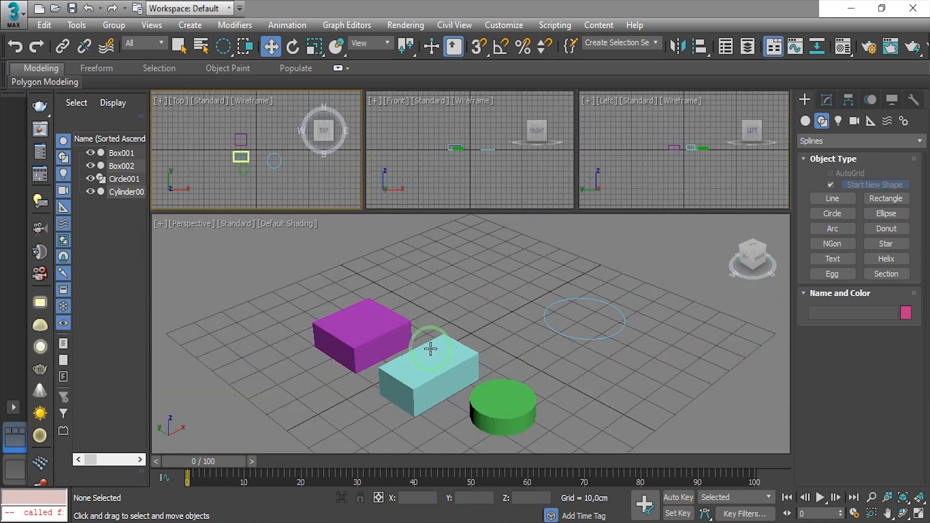
pyautogui.click(16, 467)
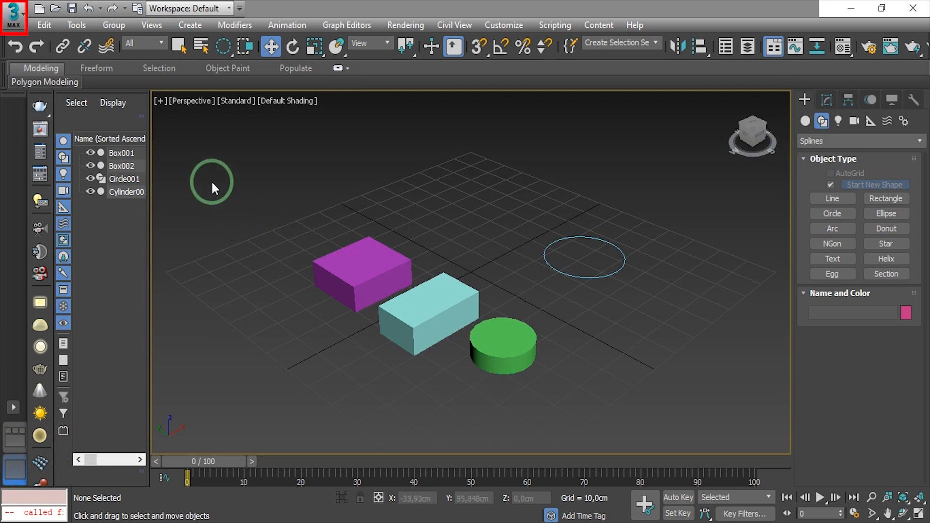
pyautogui.click(22, 28)
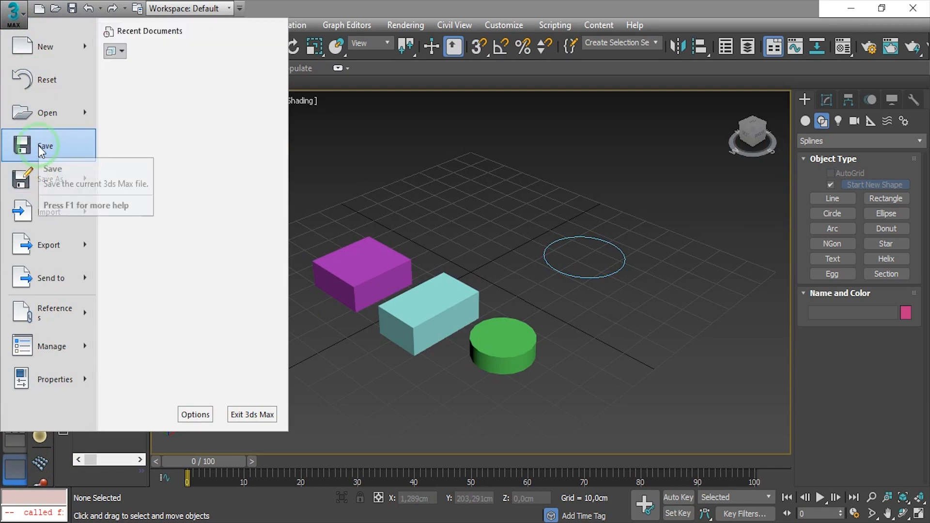
pyautogui.click(34, 82)
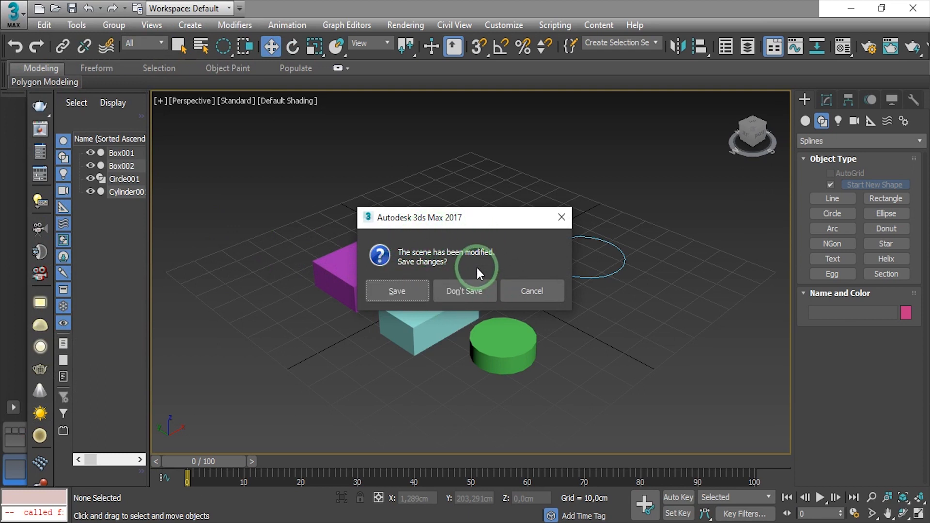
pyautogui.click(541, 289)
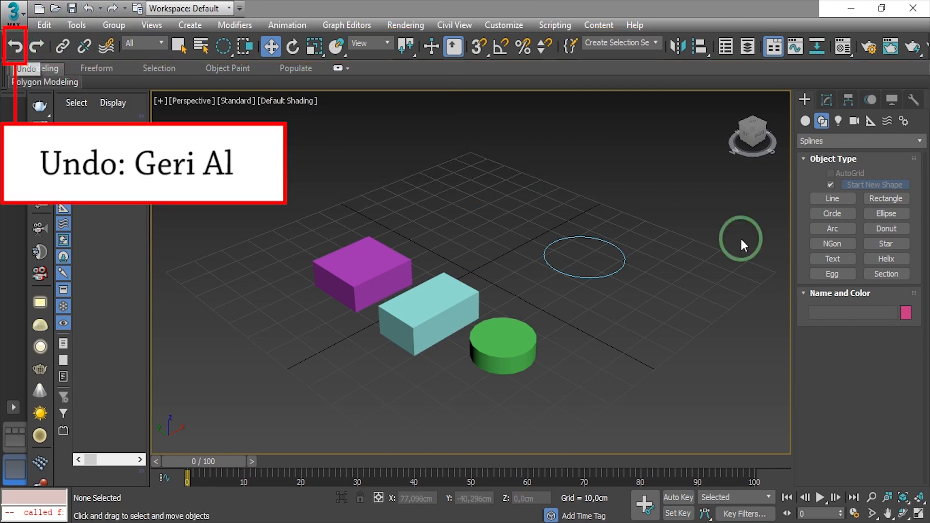
# Draw a third box near the grid's far corner, about 26 × 12.4 × 9 cm, and undo and redo its creation.
pyautogui.click(805, 121)
pyautogui.click(832, 187)
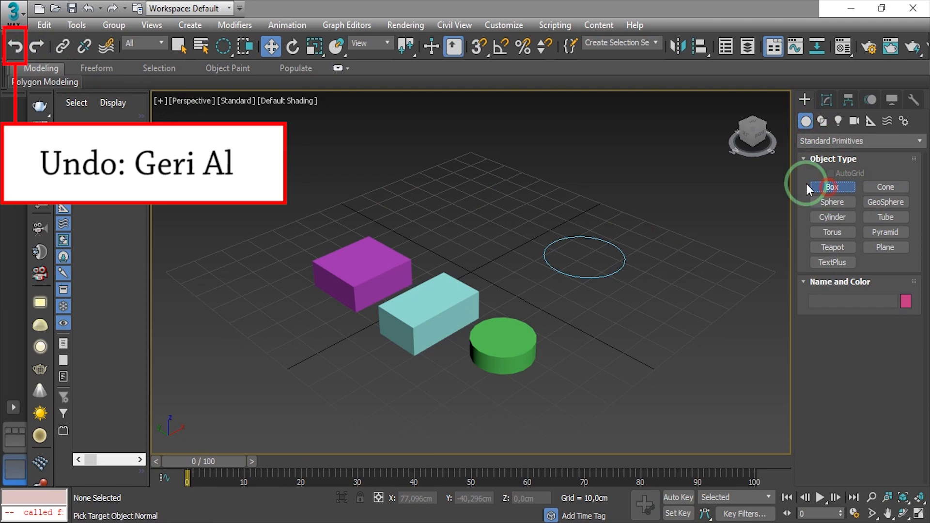
pyautogui.moveTo(473, 195); pyautogui.dragTo(496, 226)
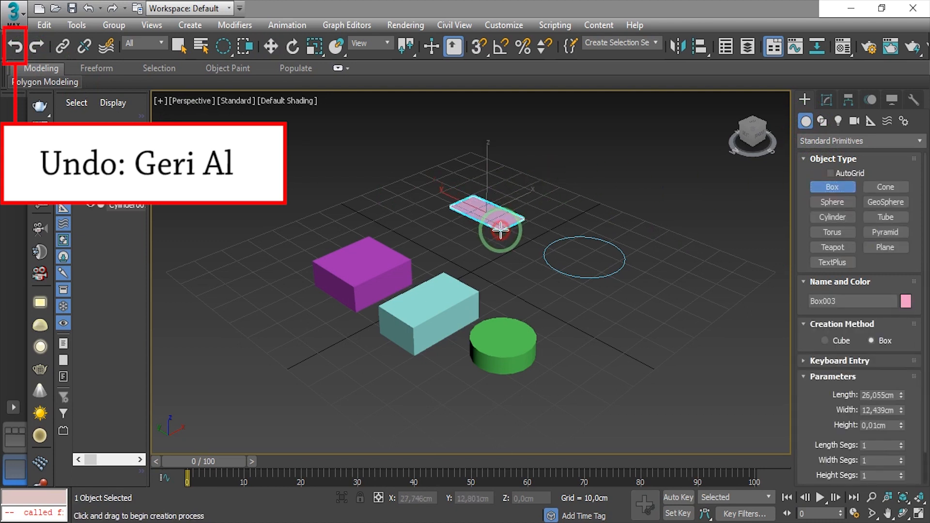
pyautogui.click(494, 201)
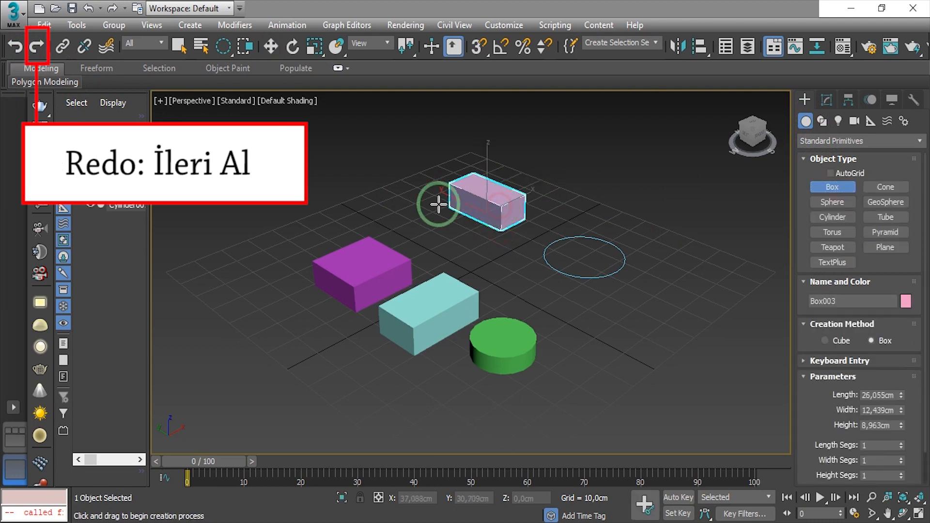
pyautogui.click(16, 47)
pyautogui.click(35, 48)
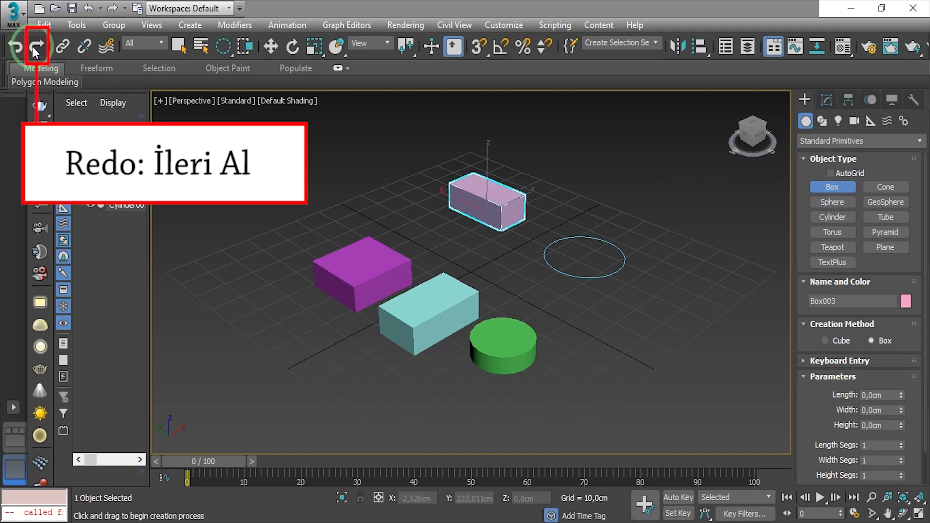
# Link the pink box to the purple box as its parent, and move the purple box a short distance.
pyautogui.click(62, 49)
pyautogui.moveTo(477, 206); pyautogui.dragTo(347, 257)
pyautogui.click(271, 47)
pyautogui.moveTo(374, 249); pyautogui.dragTo(326, 259)
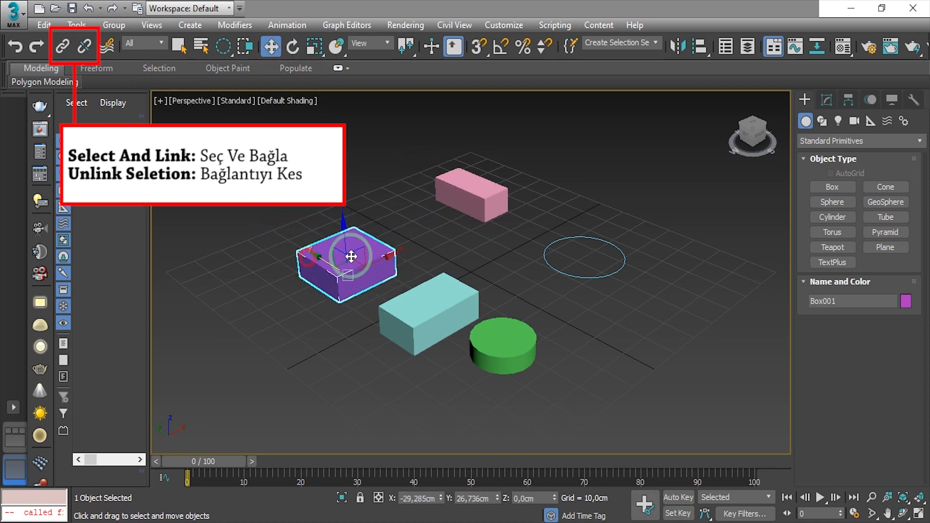
# Rotate the purple parent box slightly about its vertical axis and return to the Move tool.
pyautogui.click(292, 46)
pyautogui.moveTo(325, 296)
pyautogui.mouseDown()
pyautogui.moveTo(291, 291)
pyautogui.moveTo(322, 311)
pyautogui.moveTo(395, 301)
pyautogui.moveTo(319, 313)
pyautogui.mouseUp()
pyautogui.press('w')
# Draw a plane near the grid's right corner and, behind it, a Ripple space warp with about 5.3 cm amplitudes and 6.7 cm wave length.
pyautogui.click(885, 247)
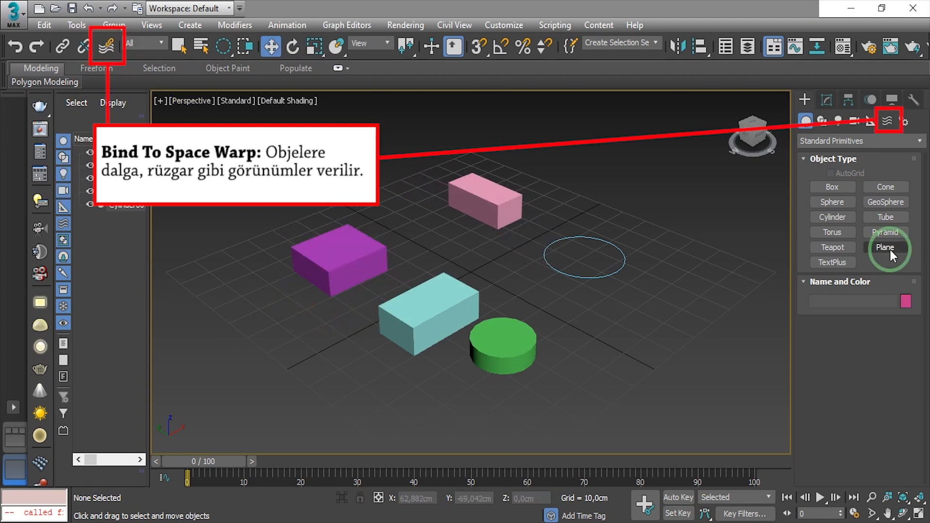
pyautogui.moveTo(721, 288); pyautogui.dragTo(697, 406)
pyautogui.click(887, 121)
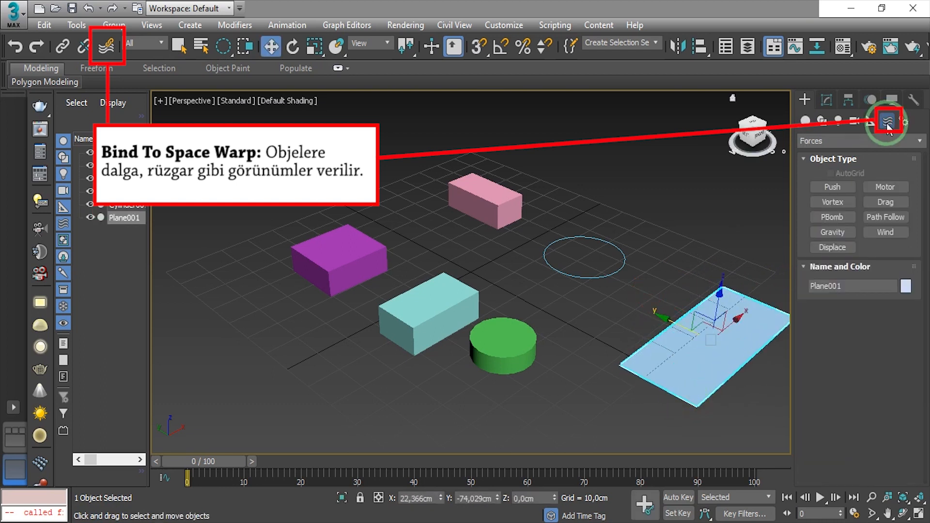
pyautogui.click(861, 141)
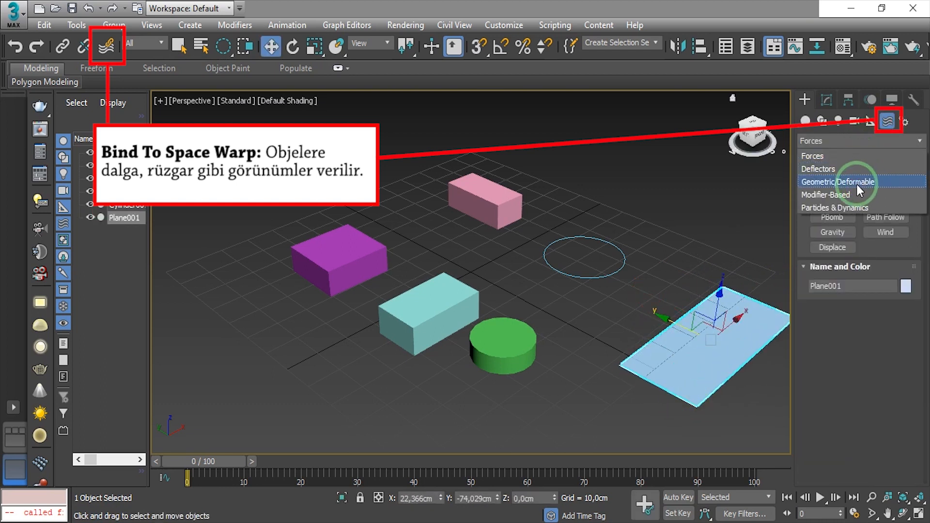
pyautogui.click(862, 183)
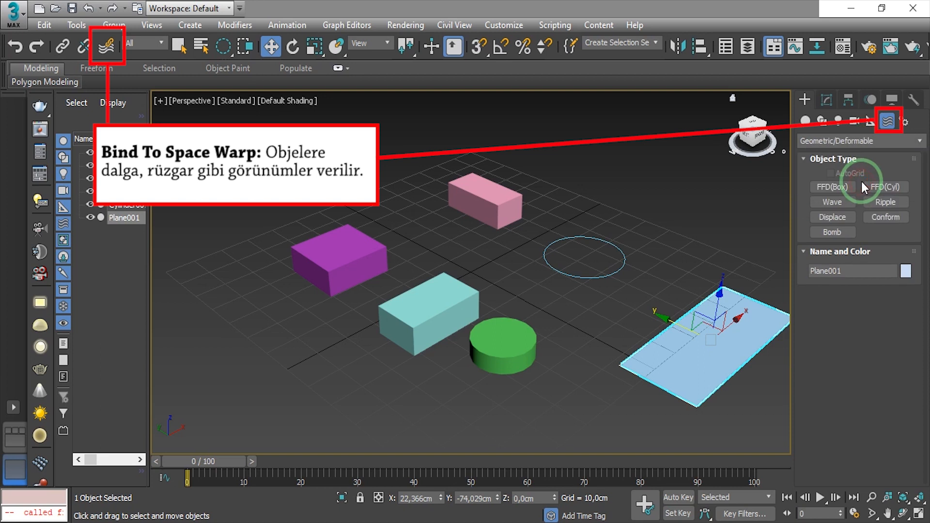
pyautogui.click(881, 202)
pyautogui.moveTo(686, 219); pyautogui.dragTo(727, 228)
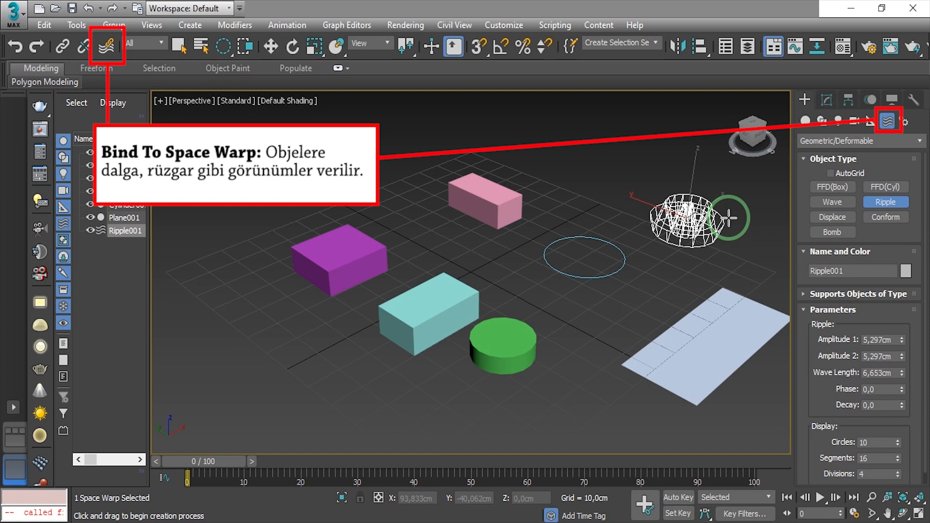
pyautogui.click(727, 218)
# Bind the plane to the Ripple space warp and select the plane.
pyautogui.click(106, 46)
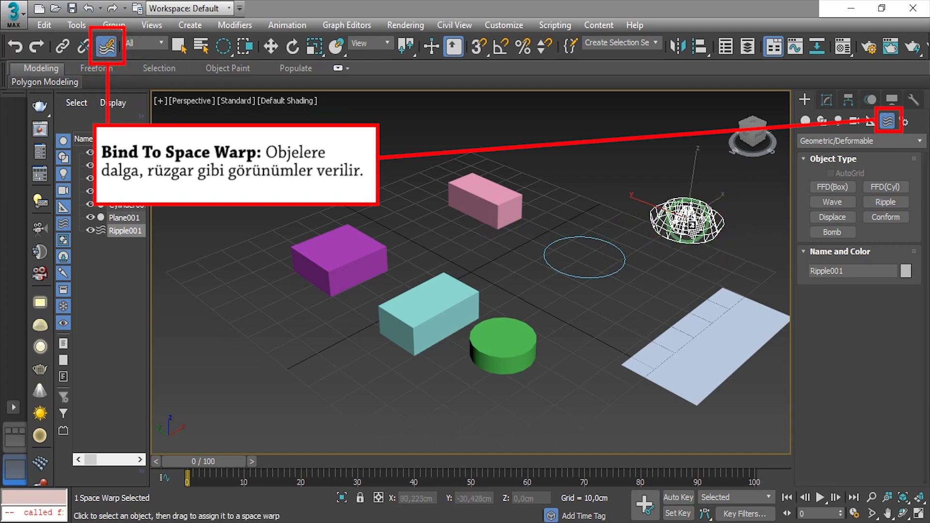
pyautogui.moveTo(711, 316); pyautogui.dragTo(709, 236)
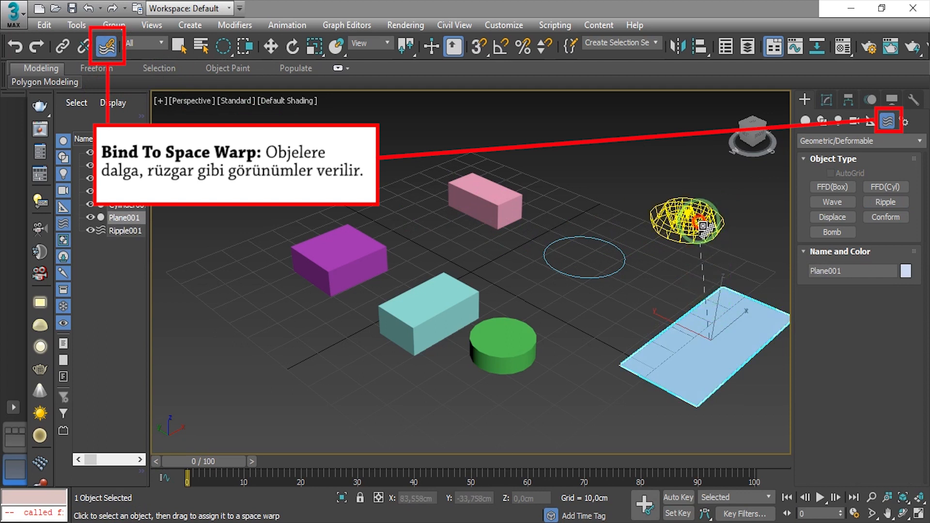
pyautogui.click(707, 364)
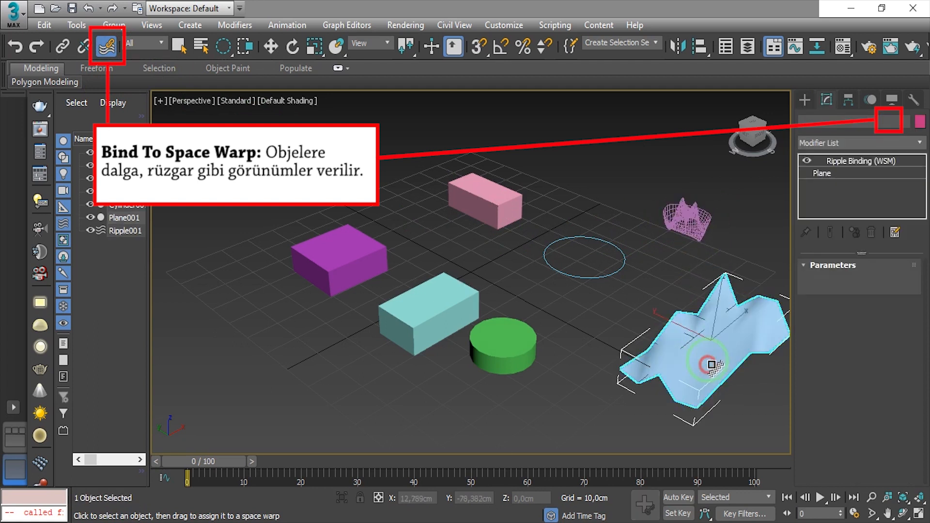
# Delete the plane, the Ripple space warp and the pink box.
pyautogui.press('Delete')
pyautogui.click(686, 216)
pyautogui.press('Delete')
pyautogui.click(496, 199)
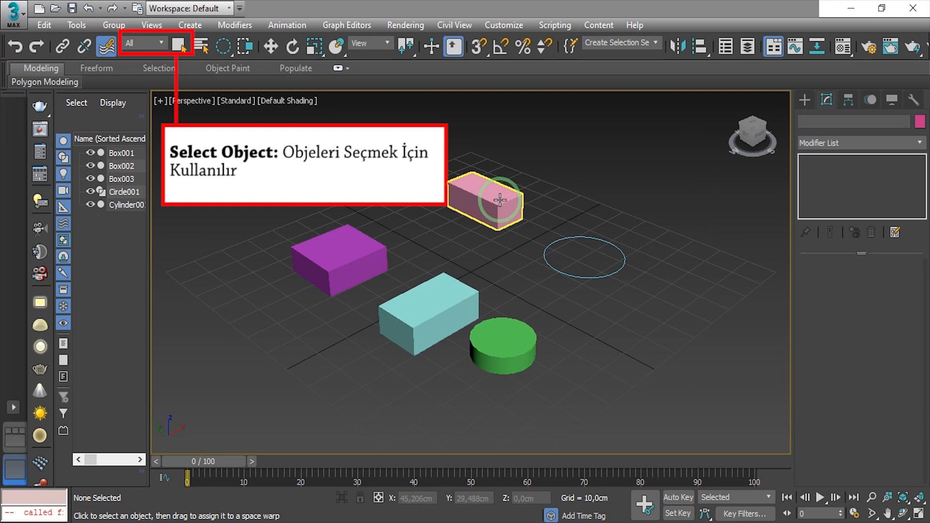
pyautogui.press('Delete')
# Select the purple box, the teal box and the green cylinder one after another with Select Object.
pyautogui.click(178, 46)
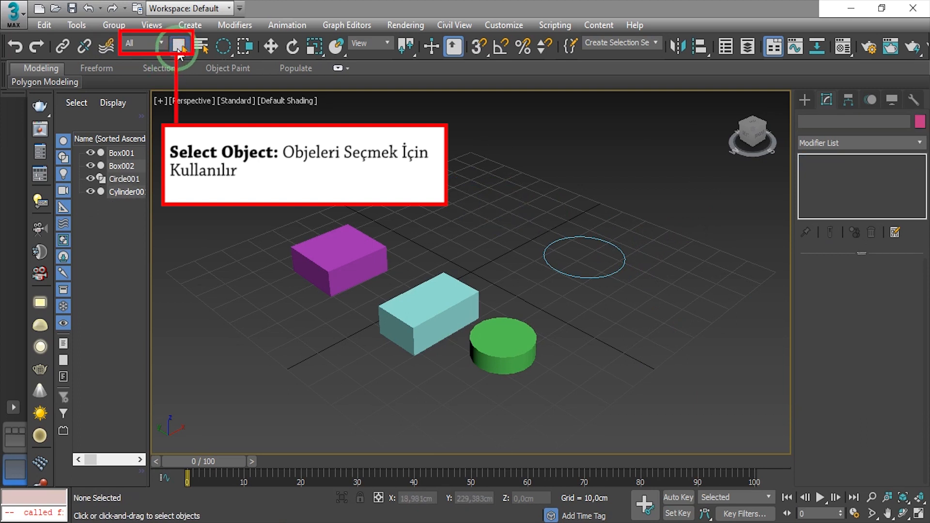
pyautogui.click(364, 257)
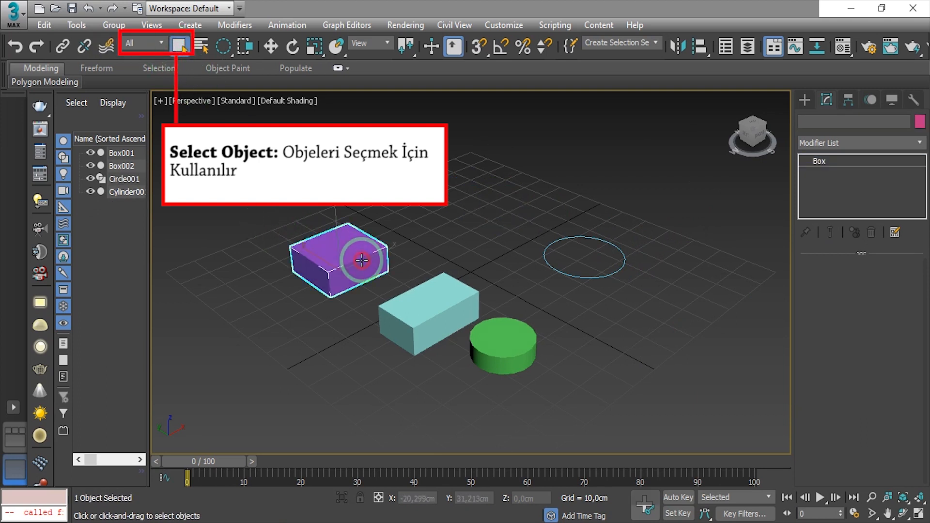
pyautogui.click(436, 312)
pyautogui.click(492, 336)
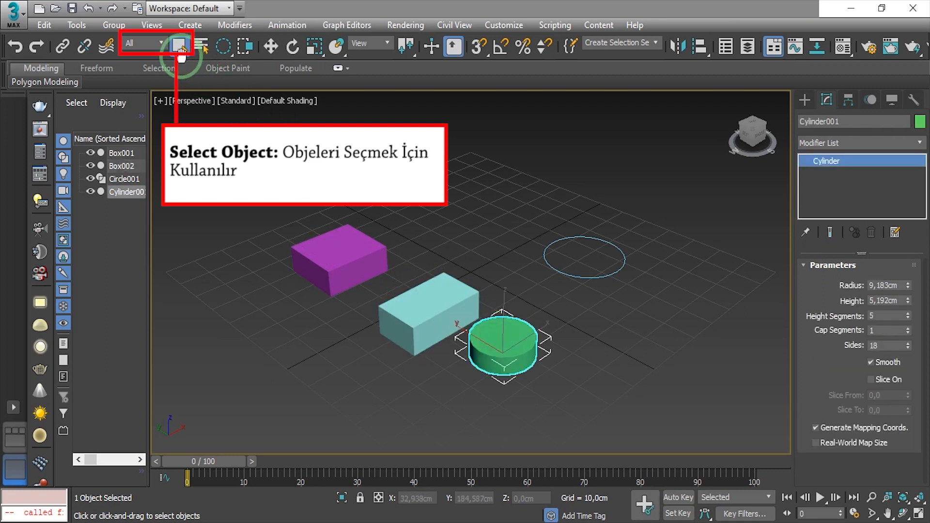
# Limit the selection filter to Geometry, try it on the circle and the boxes, and restore the filter to All.
pyautogui.click(159, 44)
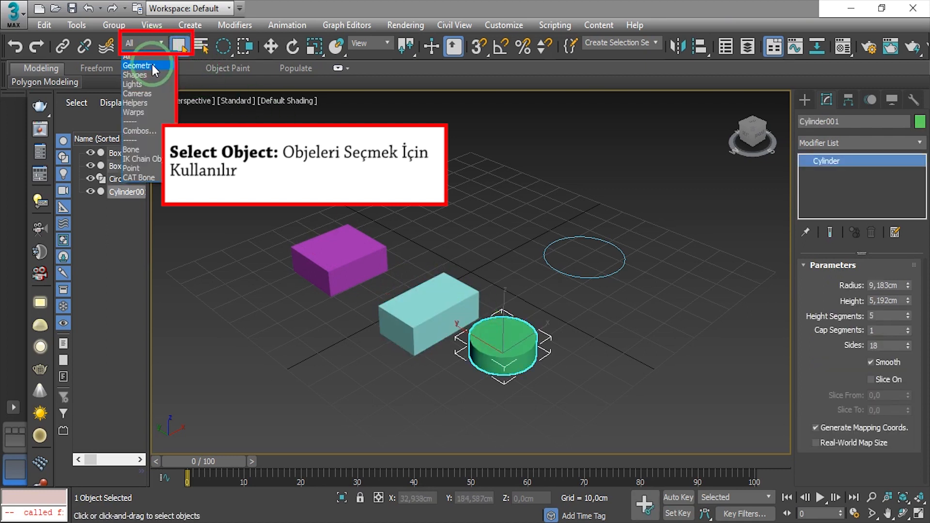
pyautogui.click(153, 65)
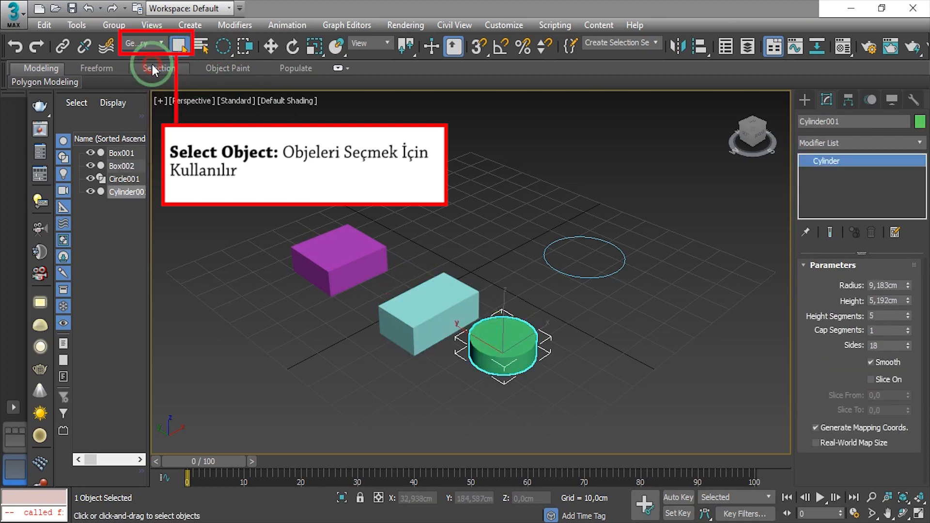
pyautogui.click(592, 270)
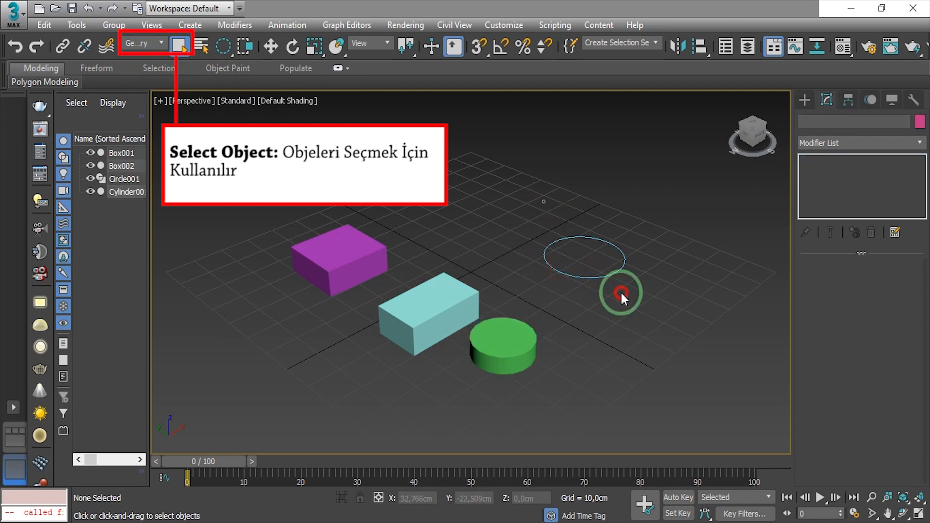
pyautogui.moveTo(621, 292); pyautogui.dragTo(621, 293)
pyautogui.click(613, 274)
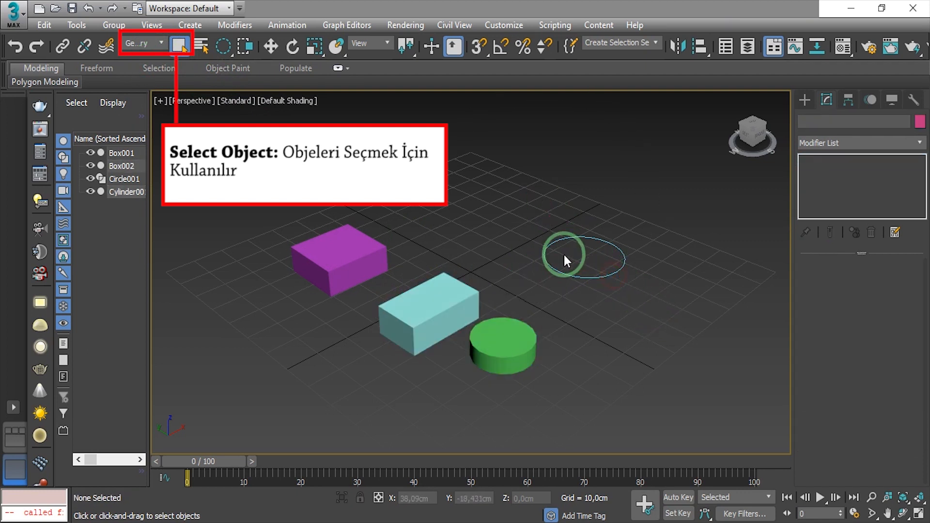
pyautogui.click(394, 301)
pyautogui.click(317, 252)
pyautogui.click(155, 43)
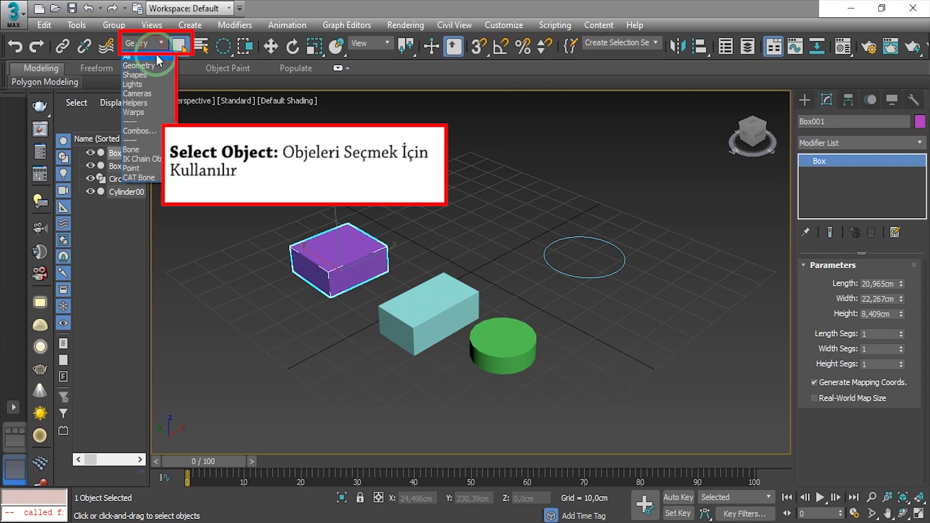
pyautogui.click(145, 56)
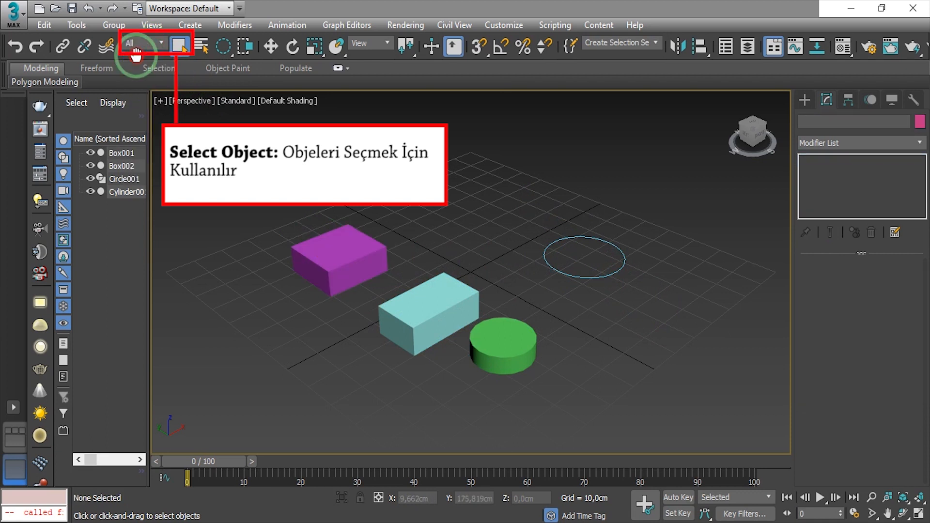
# Open the Select From Scene list, highlight Box002 in it and close the list without confirming.
pyautogui.click(201, 46)
pyautogui.moveTo(116, 12); pyautogui.dragTo(326, 99)
pyautogui.click(315, 156)
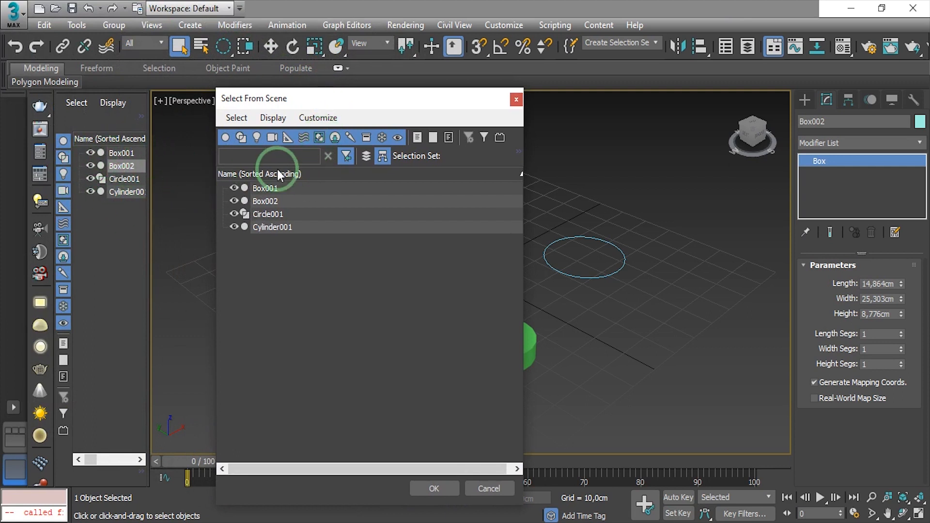
pyautogui.click(269, 201)
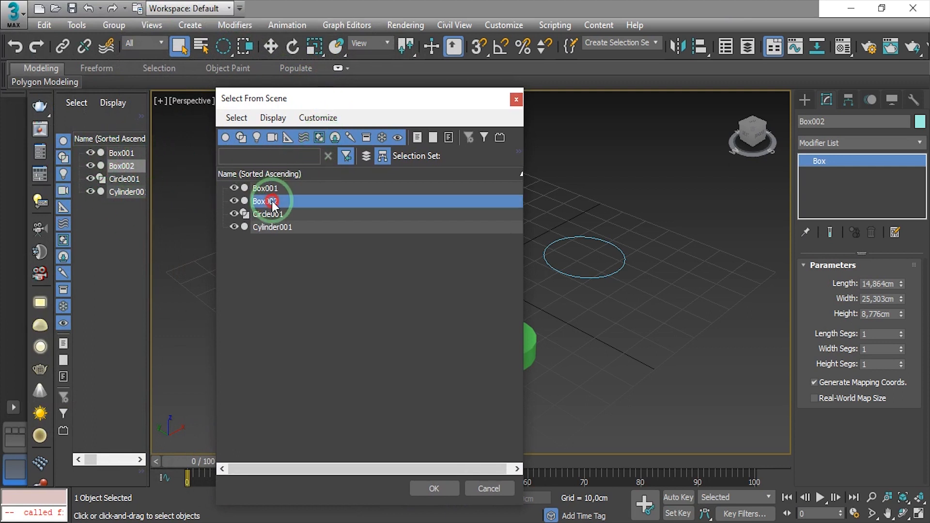
pyautogui.click(514, 103)
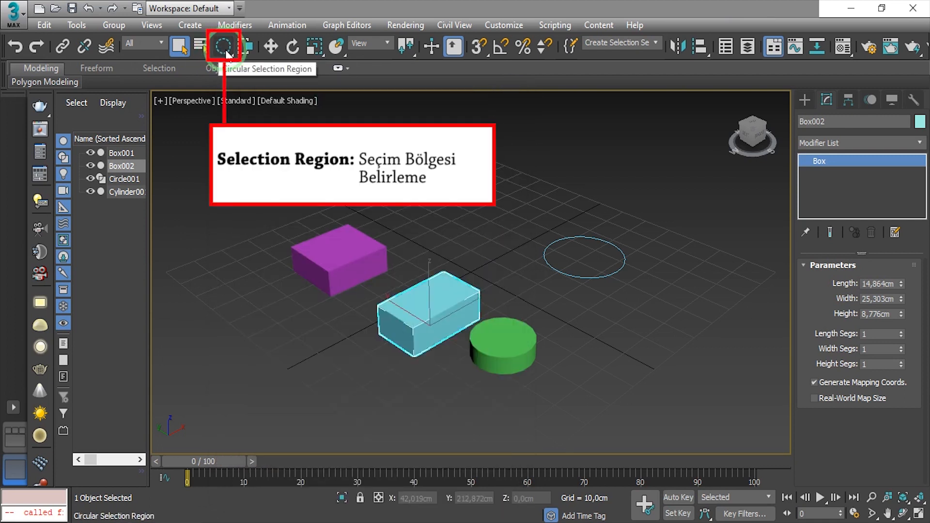
# Set the selection region to rectangular, try a region selection across the boxes and clear the selection.
pyautogui.click(226, 51)
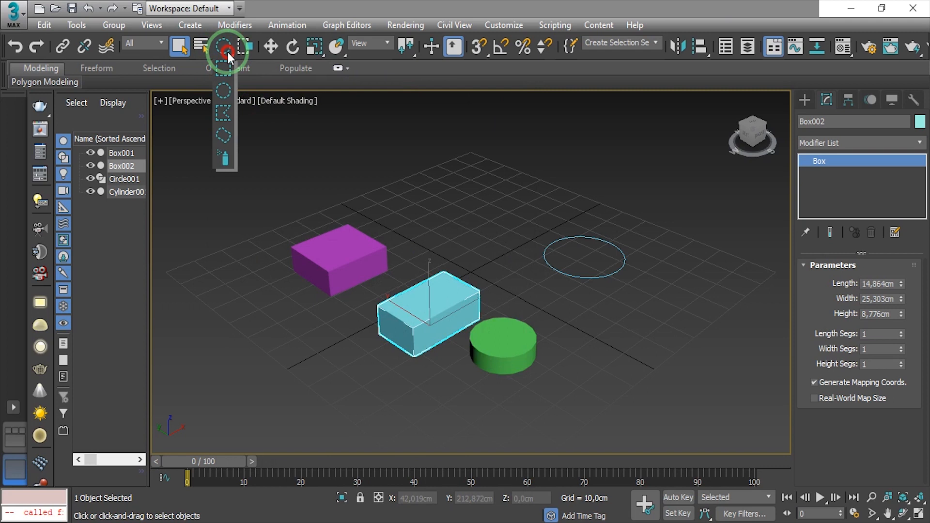
pyautogui.click(222, 69)
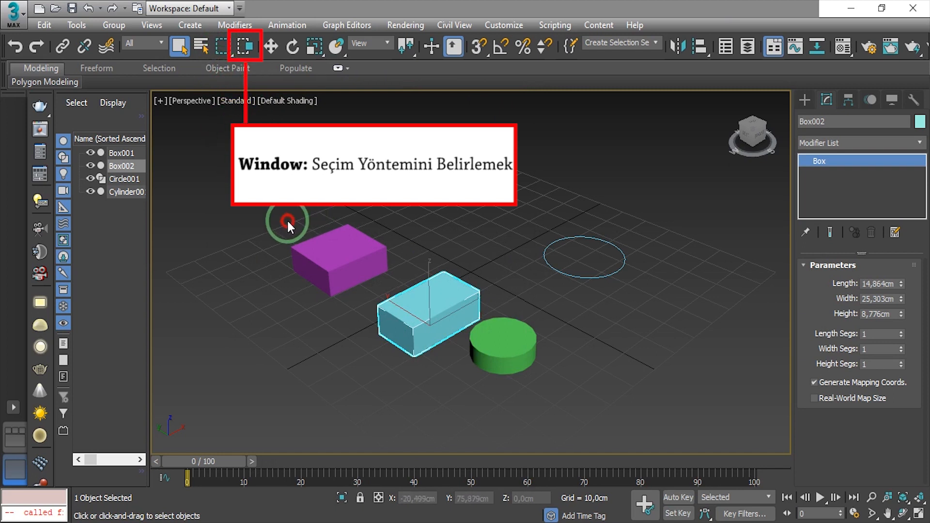
pyautogui.click(483, 358)
pyautogui.click(535, 314)
# Switch region selection to Window mode, test it by enclosing the purple box, and return to Crossing mode.
pyautogui.click(248, 47)
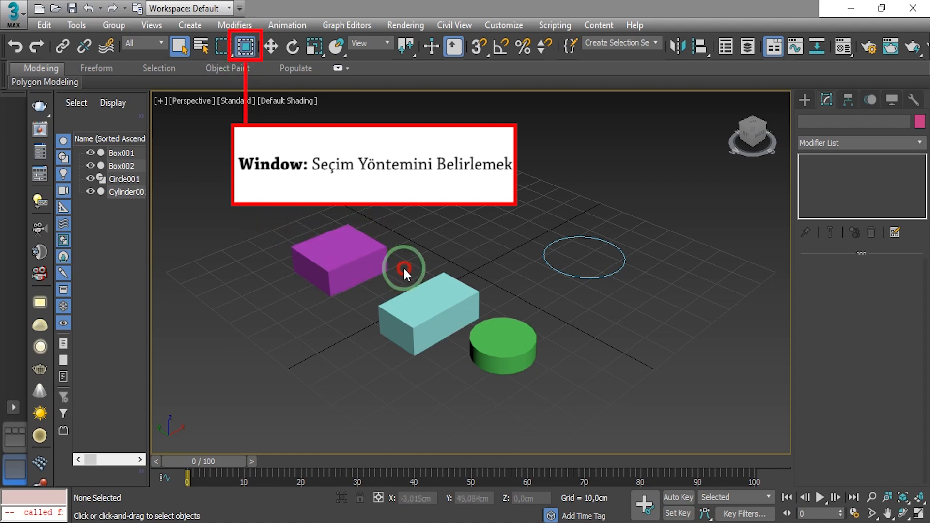
pyautogui.moveTo(441, 298); pyautogui.dragTo(442, 298)
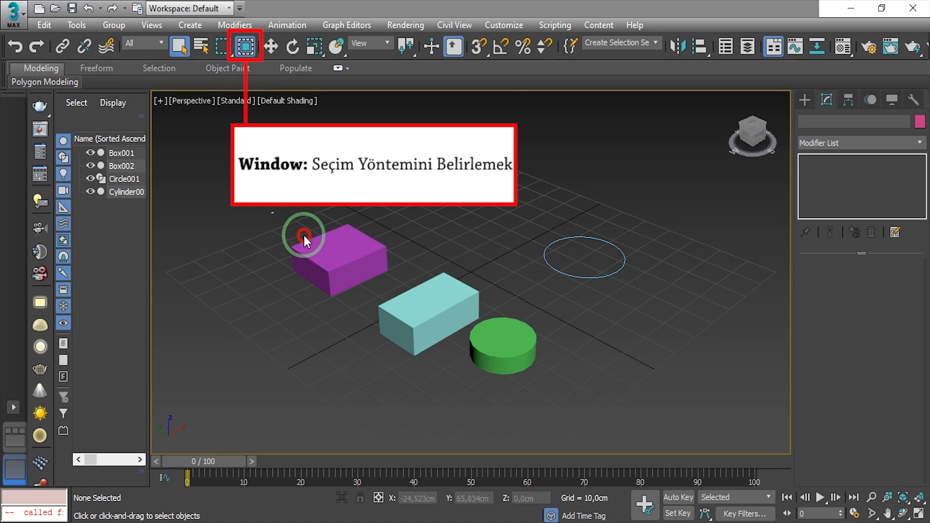
pyautogui.moveTo(406, 312); pyautogui.dragTo(406, 312)
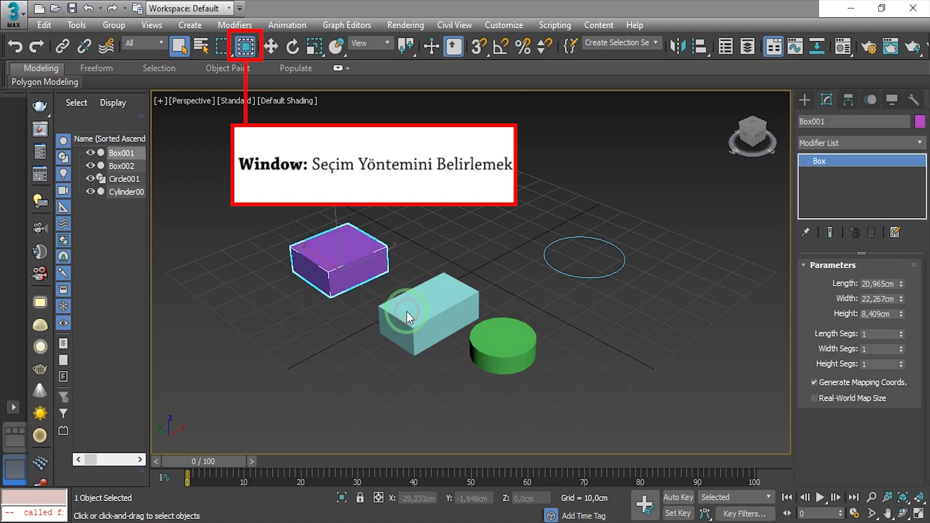
pyautogui.click(252, 51)
# Move the purple box away from the teal box toward the far side of the grid and deselect it.
pyautogui.click(270, 47)
pyautogui.click(350, 276)
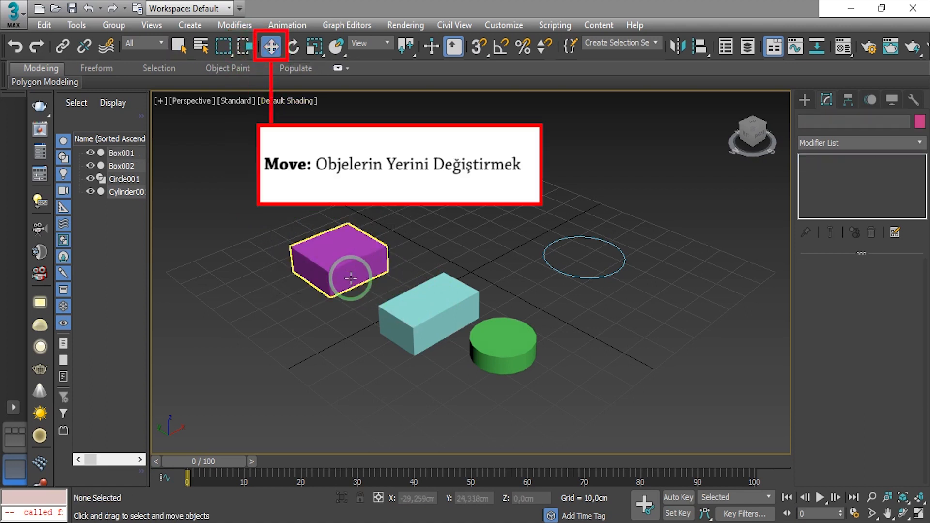
pyautogui.moveTo(383, 250); pyautogui.dragTo(331, 183)
pyautogui.click(322, 298)
# Rotate the purple box so that it stands tilted to the grid.
pyautogui.click(293, 46)
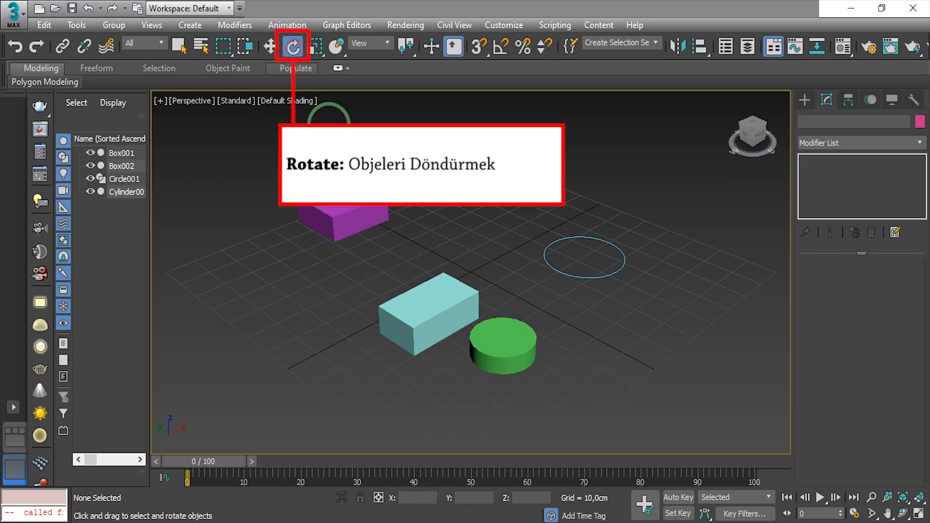
pyautogui.click(349, 205)
pyautogui.moveTo(350, 199); pyautogui.dragTo(350, 160)
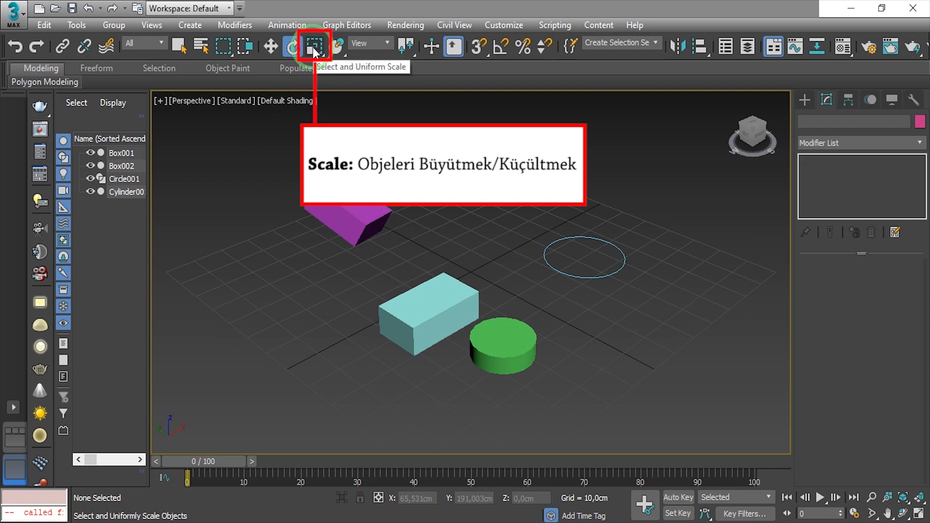
# Scale the purple box with Select and Uniform Scale to a slightly larger size.
pyautogui.click(315, 47)
pyautogui.click(363, 225)
pyautogui.moveTo(337, 152); pyautogui.dragTo(334, 136)
pyautogui.moveTo(289, 239); pyautogui.dragTo(269, 252)
pyautogui.moveTo(351, 212); pyautogui.dragTo(347, 242)
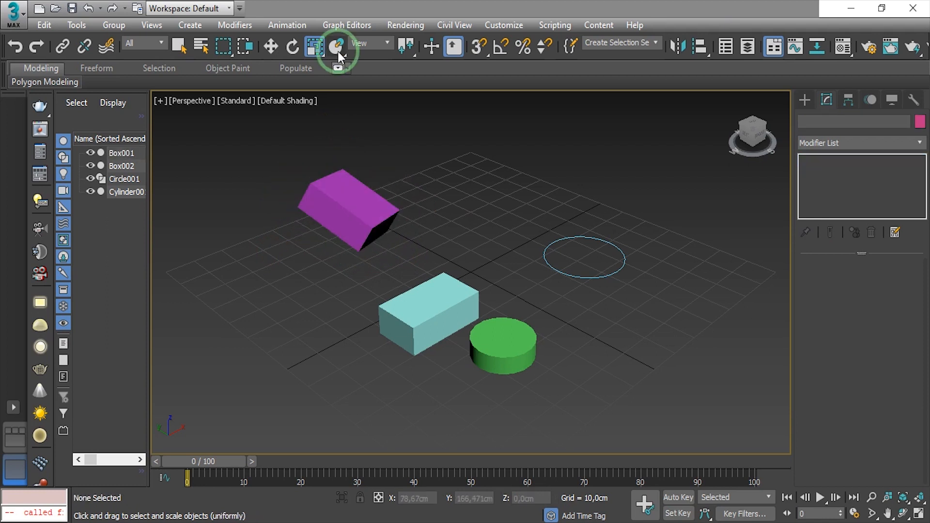
# Shift the green cylinder slightly with Select and Place, and turn it with the tool's rotate variant.
pyautogui.click(337, 49)
pyautogui.moveTo(498, 334)
pyautogui.mouseDown()
pyautogui.moveTo(498, 348)
pyautogui.moveTo(482, 345)
pyautogui.moveTo(430, 301)
pyautogui.moveTo(417, 307)
pyautogui.moveTo(431, 326)
pyautogui.moveTo(396, 330)
pyautogui.moveTo(501, 350)
pyautogui.mouseUp()
pyautogui.moveTo(344, 53); pyautogui.dragTo(340, 93)
pyautogui.moveTo(503, 341); pyautogui.dragTo(467, 336)
# Look through the reference coordinate systems, keep View and clear the selection.
pyautogui.click(384, 42)
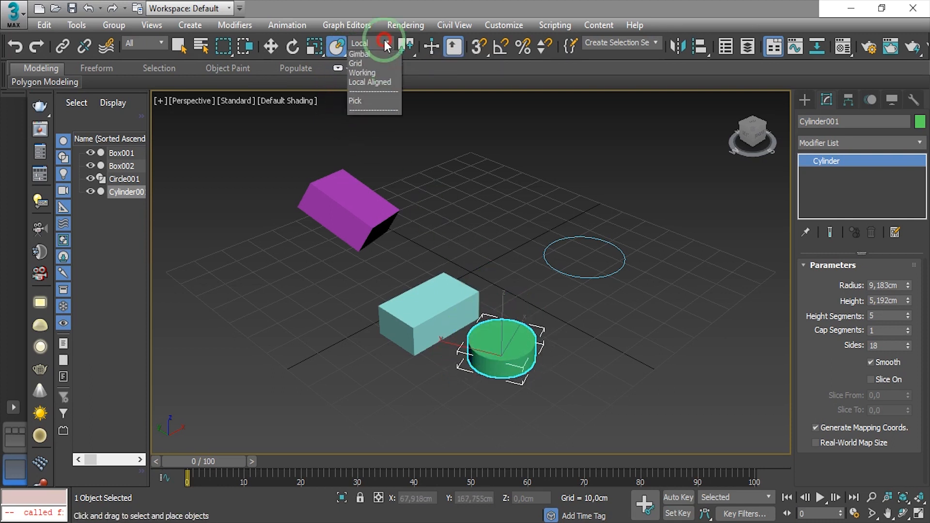
pyautogui.click(381, 54)
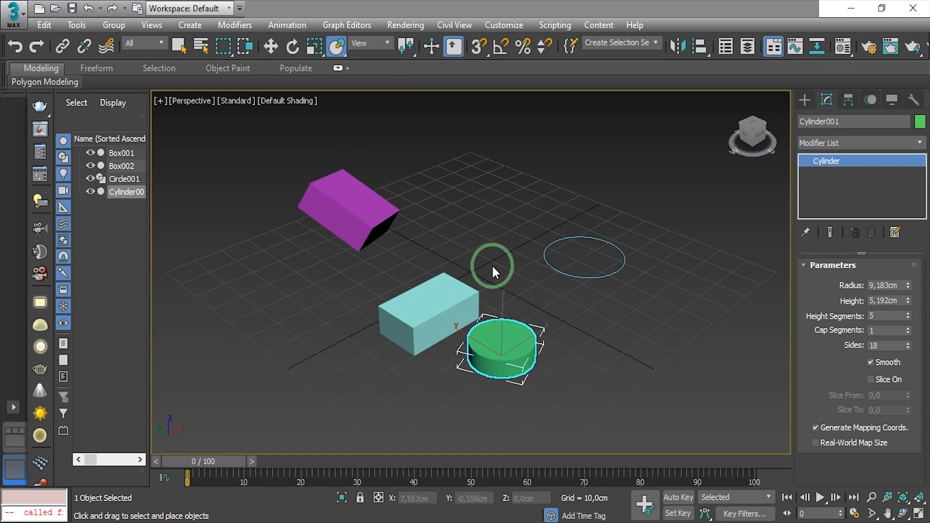
pyautogui.click(440, 116)
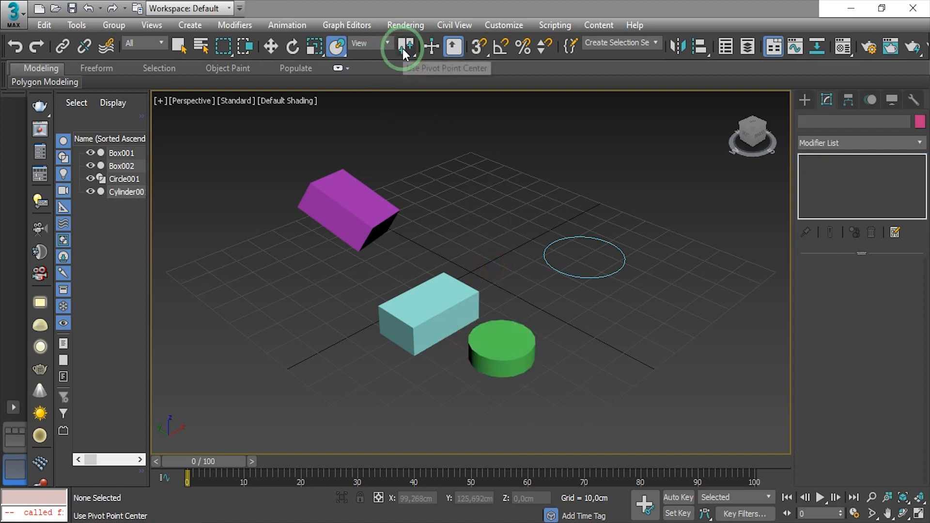
# Rotate the teal box and green cylinder together using Box002 as the reference coordinate system.
pyautogui.moveTo(492, 258); pyautogui.dragTo(443, 366)
pyautogui.click(270, 47)
pyautogui.click(293, 47)
pyautogui.moveTo(490, 347); pyautogui.dragTo(517, 365)
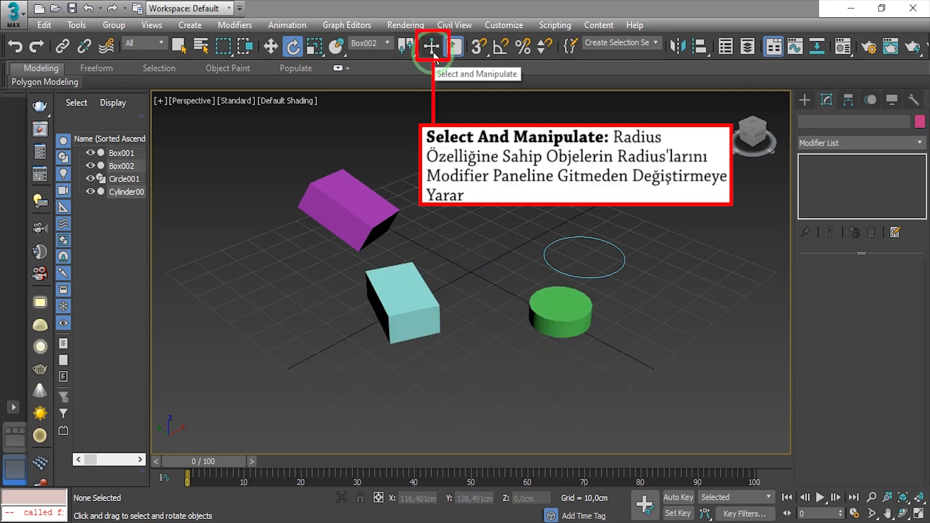
# Resize the green cylinder to a radius of about 8.19 cm and adjust the circle's radius directly in the viewport with Select and Manipulate.
pyautogui.click(432, 46)
pyautogui.click(563, 320)
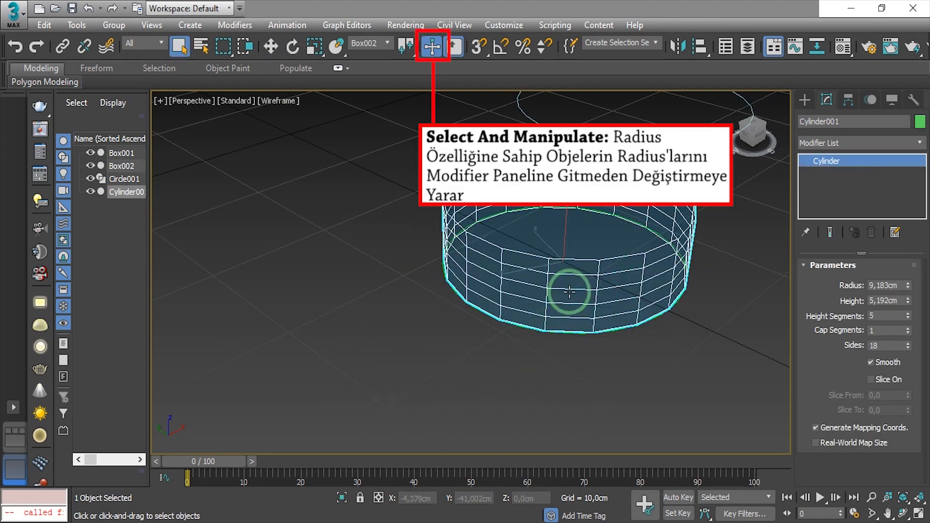
pyautogui.moveTo(569, 292); pyautogui.dragTo(588, 315)
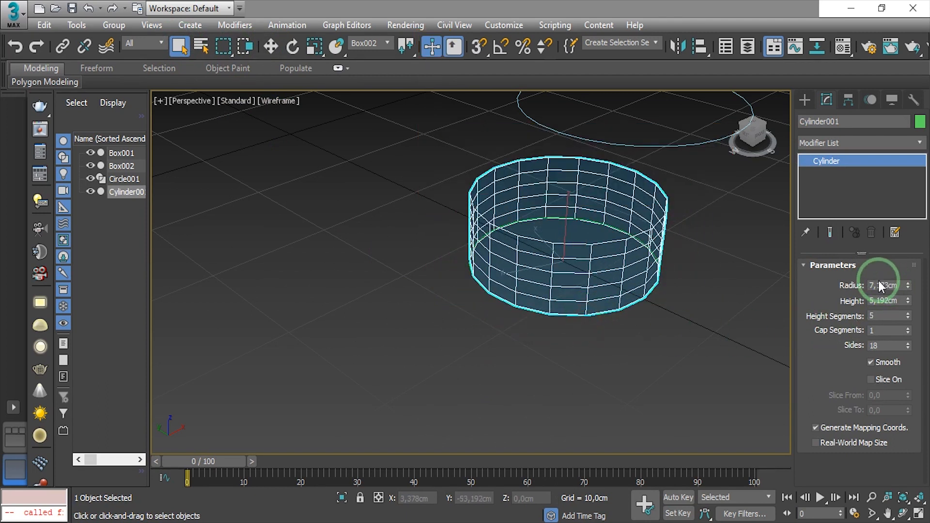
pyautogui.moveTo(573, 317)
pyautogui.moveTo(572, 317)
pyautogui.mouseDown()
pyautogui.moveTo(560, 286)
pyautogui.moveTo(575, 326)
pyautogui.mouseUp()
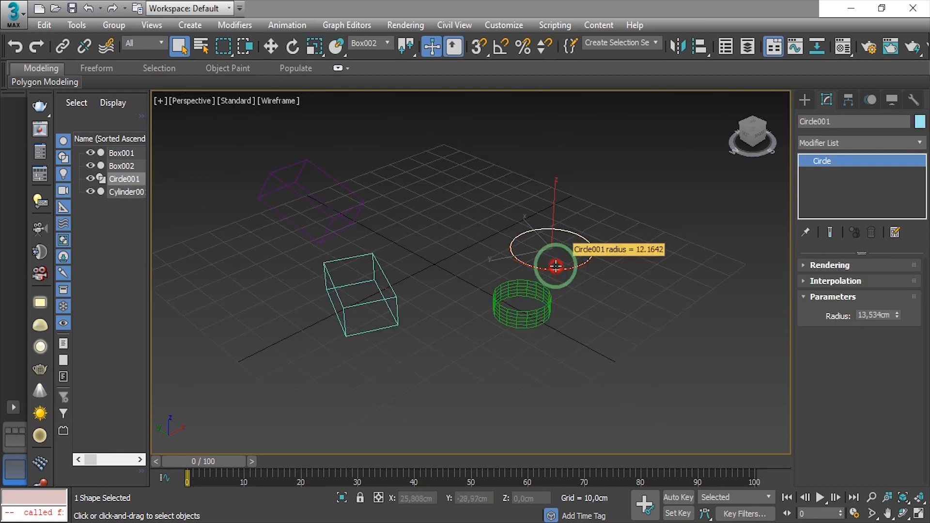
pyautogui.moveTo(556, 265)
pyautogui.mouseDown()
pyautogui.moveTo(548, 264)
pyautogui.moveTo(560, 272)
pyautogui.mouseUp()
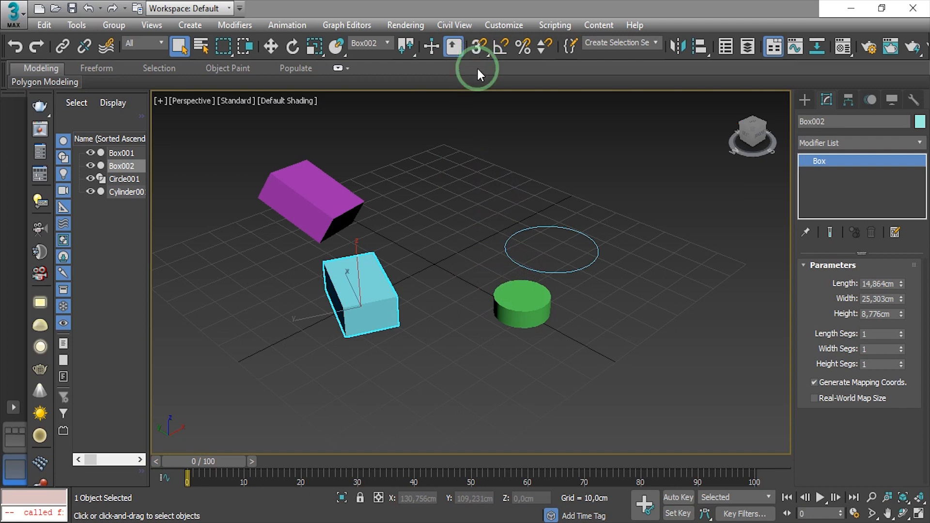
# Enable 3D snapping to grid points and move the green cylinder along the grid to about X 10 cm, Y -67 cm.
pyautogui.click(481, 50)
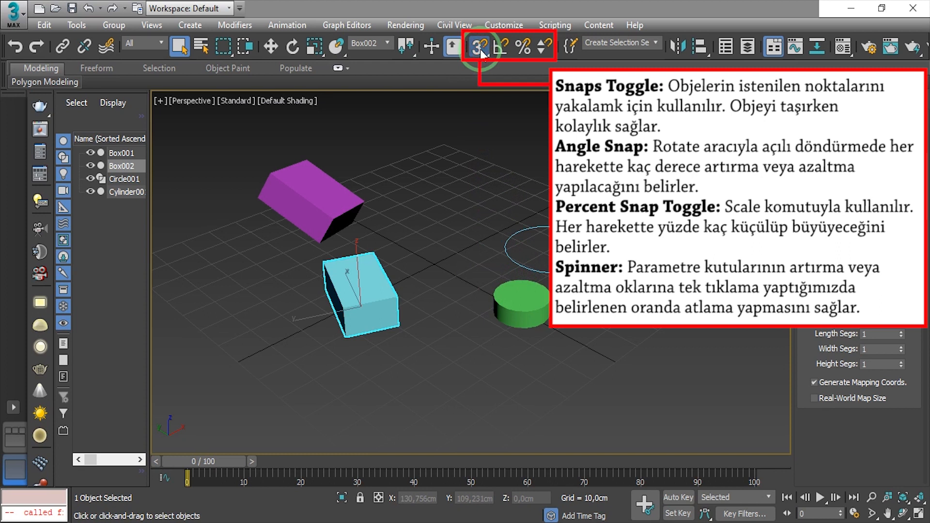
pyautogui.rightClick(480, 48)
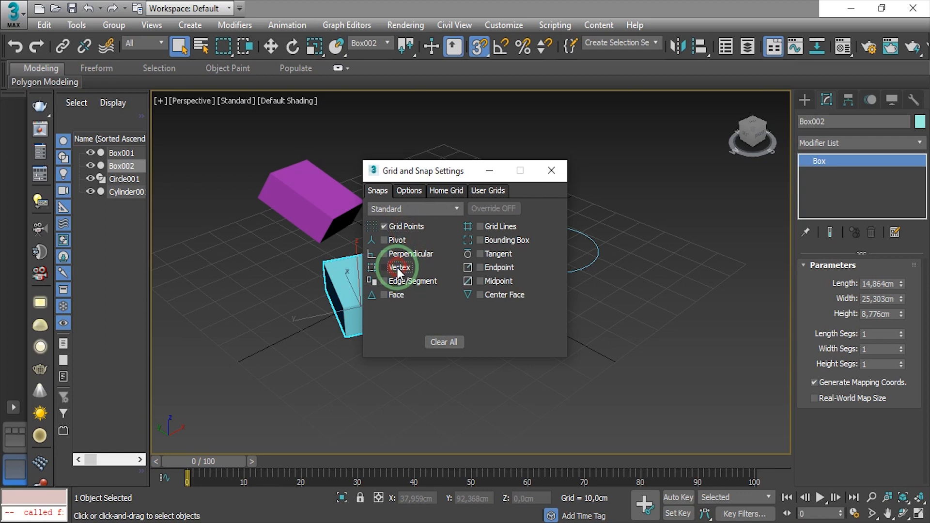
pyautogui.click(547, 176)
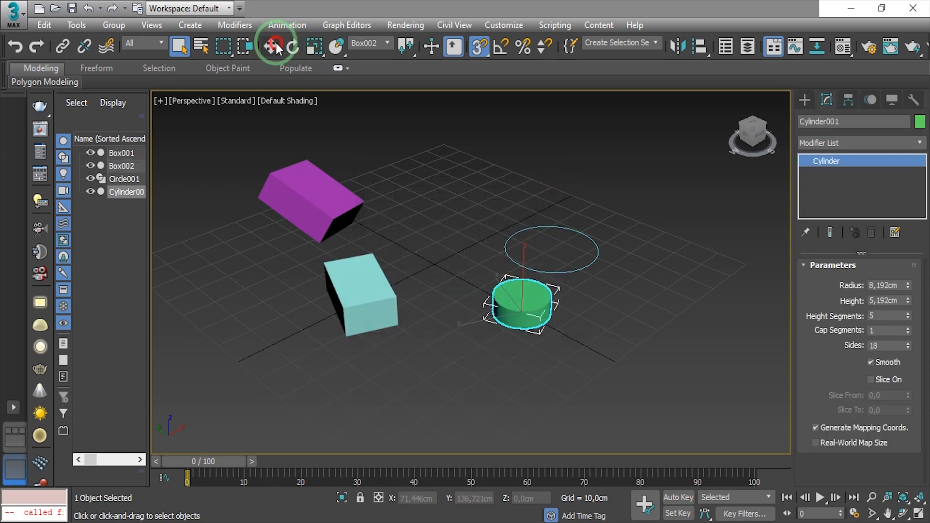
pyautogui.click(275, 46)
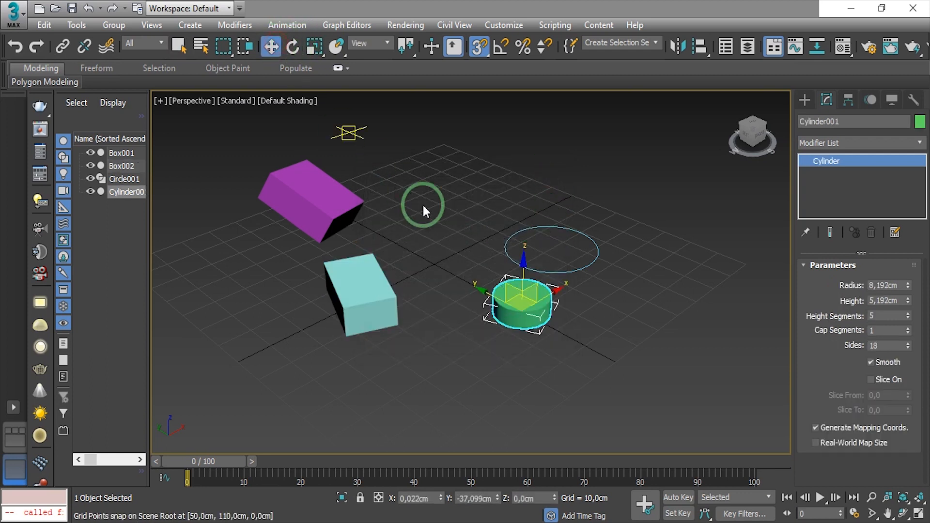
pyautogui.moveTo(504, 303); pyautogui.dragTo(608, 331)
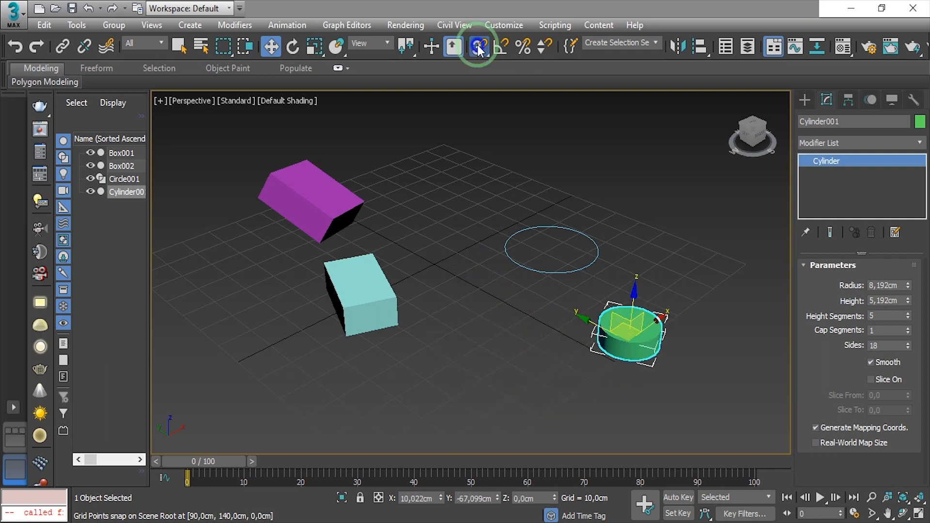
# Change the snap settings so that Grid Points is off and only Vertex is enabled.
pyautogui.rightClick(479, 46)
pyautogui.click(384, 226)
pyautogui.click(385, 267)
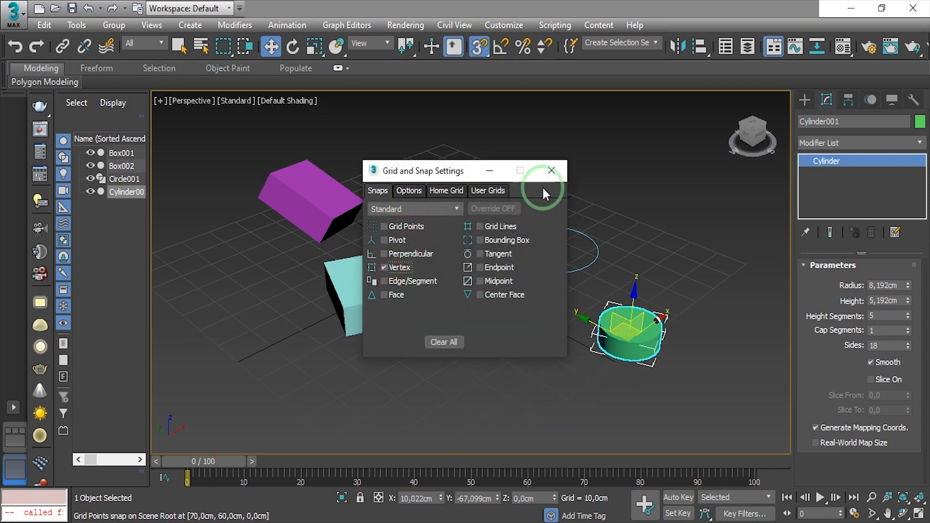
pyautogui.click(545, 171)
# Move the purple box by its lower corner vertex and snap it onto the teal box's top corner.
pyautogui.click(334, 220)
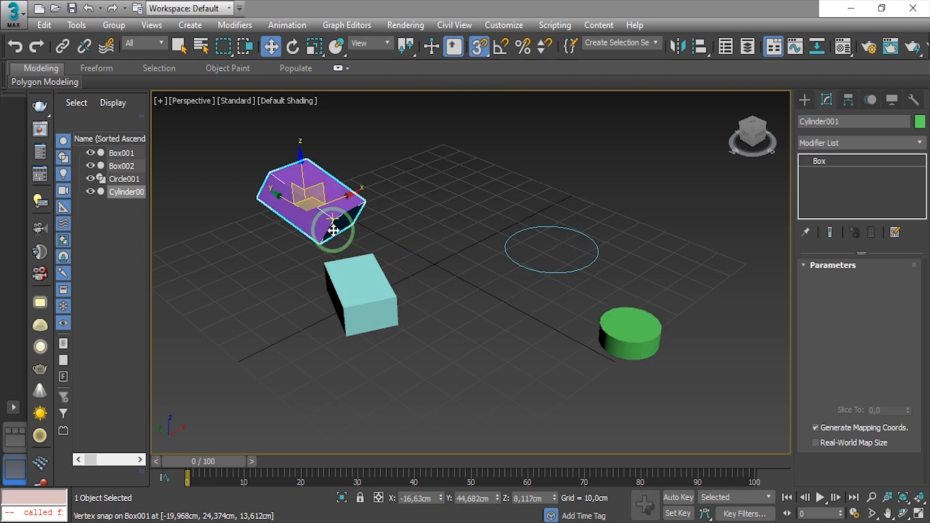
pyautogui.moveTo(334, 220); pyautogui.dragTo(388, 195)
pyautogui.scroll(2, 361, 201)
pyautogui.scroll(-2, 372, 267)
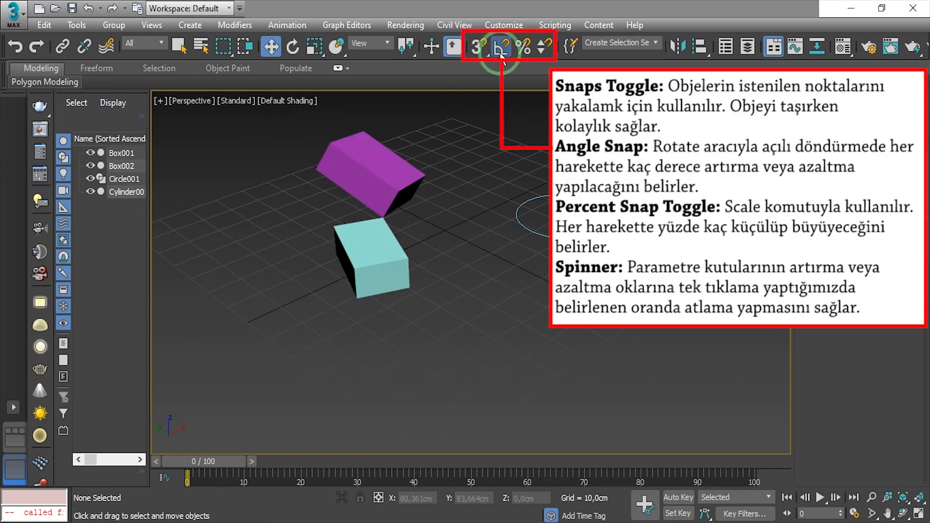
# Set the angle snap increment to 45 degrees and rotate the teal box with angle snap on.
pyautogui.rightClick(502, 49)
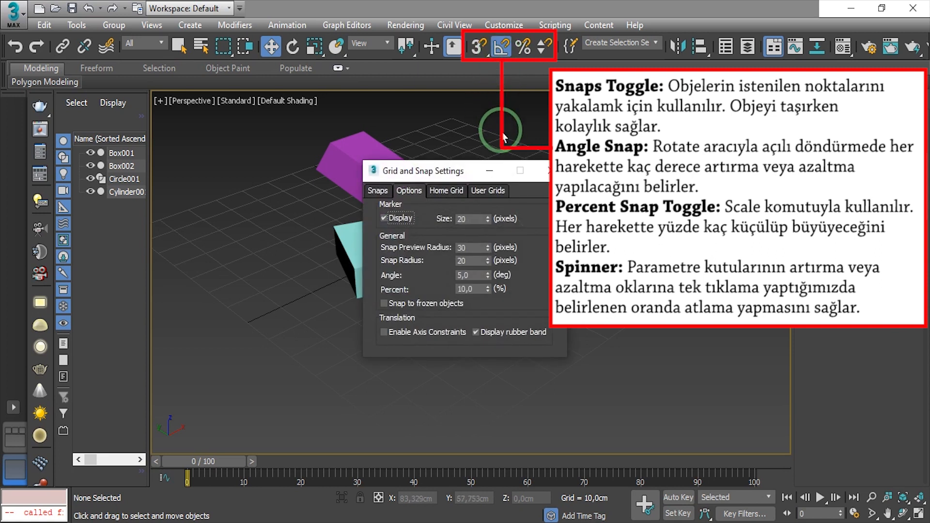
pyautogui.moveTo(473, 276); pyautogui.dragTo(444, 272)
pyautogui.write('45')
pyautogui.click(550, 171)
pyautogui.click(292, 47)
pyautogui.click(385, 286)
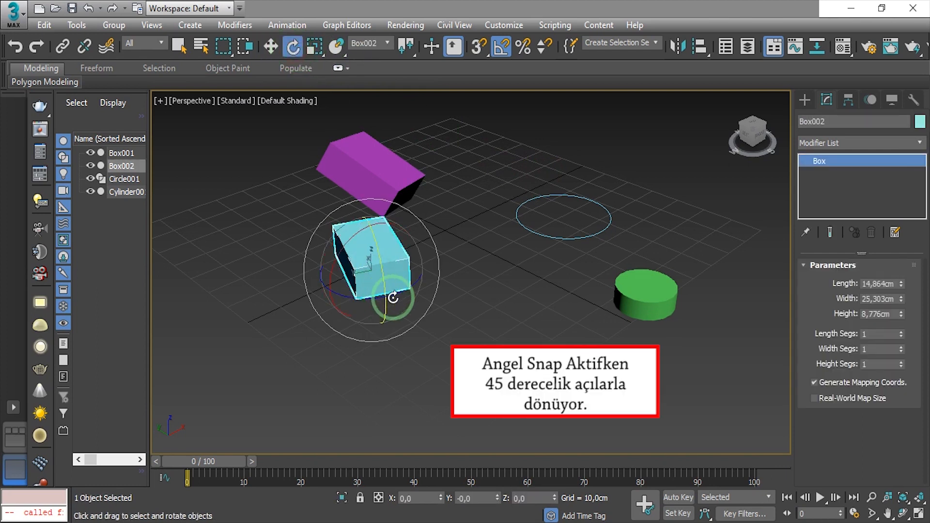
pyautogui.moveTo(394, 295); pyautogui.dragTo(420, 289)
# Rotate the teal box freely by a small amount with angle snap off.
pyautogui.click(501, 47)
pyautogui.moveTo(397, 298); pyautogui.dragTo(387, 263)
pyautogui.rightClick(443, 280)
pyautogui.click(501, 46)
pyautogui.click(500, 46)
# Turn on percent snap at 30 percent and scale the teal box along Z to 240 percent.
pyautogui.click(524, 47)
pyautogui.press('r')
pyautogui.rightClick(524, 48)
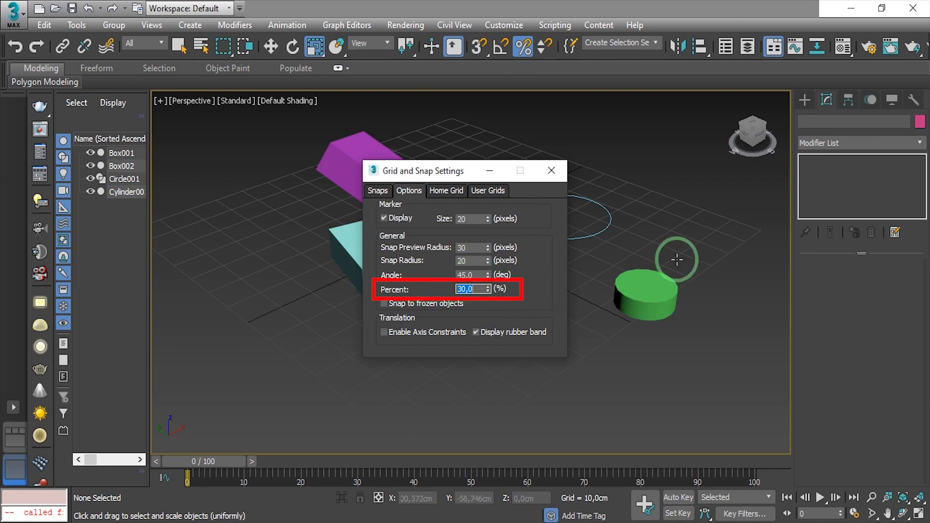
pyautogui.click(551, 170)
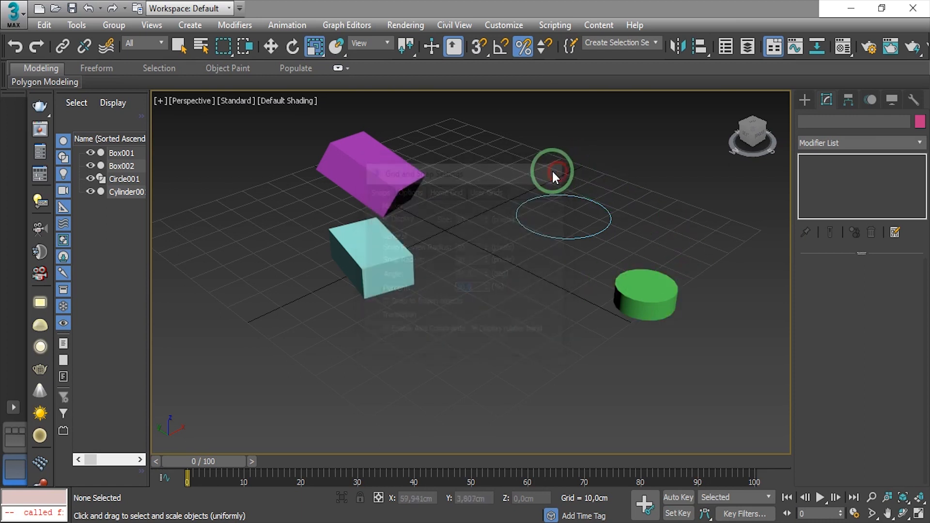
pyautogui.click(390, 255)
pyautogui.moveTo(367, 208); pyautogui.dragTo(367, 154)
# With percent snap off, shrink the teal box along Z and stretch it freely along Y, then clear the selection.
pyautogui.click(523, 47)
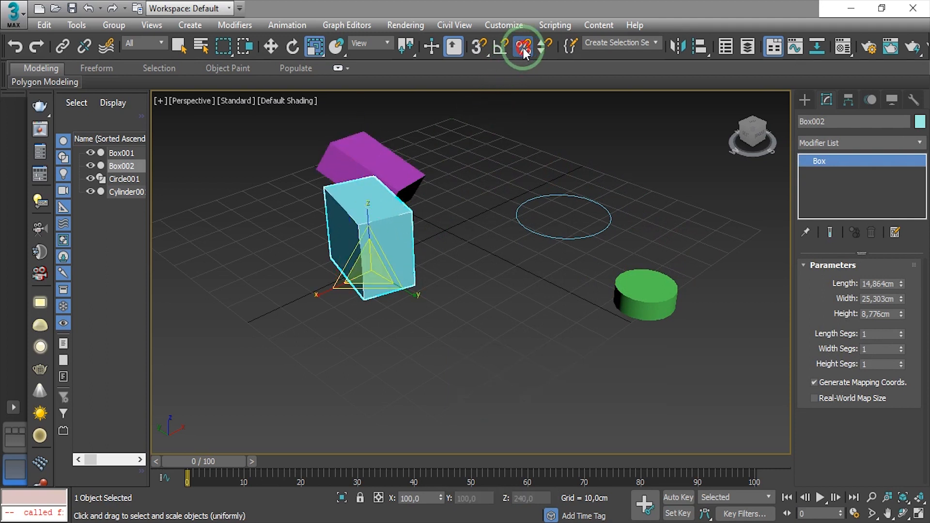
pyautogui.moveTo(368, 209); pyautogui.dragTo(372, 233)
pyautogui.moveTo(418, 289); pyautogui.dragTo(431, 318)
pyautogui.click(523, 46)
pyautogui.click(536, 318)
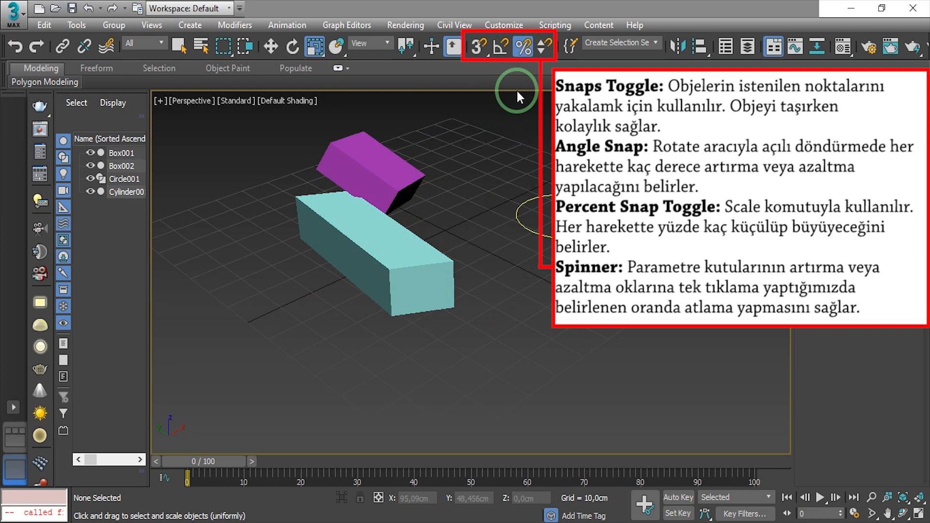
pyautogui.click(524, 47)
# Nudge the green cylinder's radius to 8.189 cm and turn on spinner snap with an increment of 1.0.
pyautogui.click(619, 278)
pyautogui.moveTo(907, 285); pyautogui.dragTo(908, 285)
pyautogui.click(545, 46)
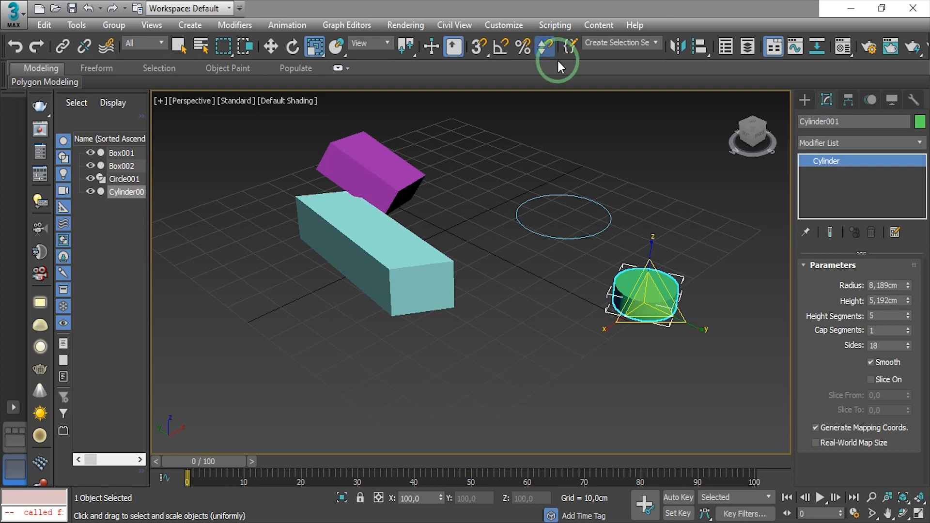
pyautogui.rightClick(557, 60)
pyautogui.doubleClick(348, 268)
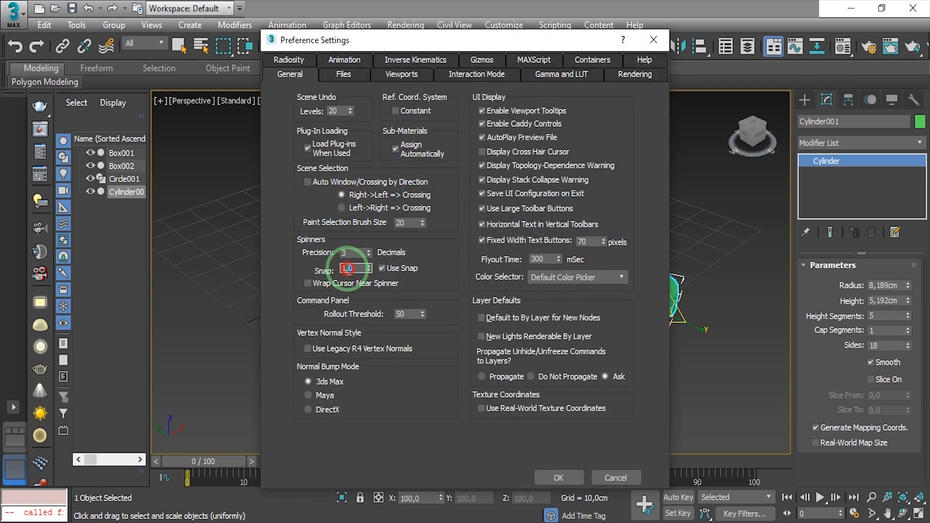
pyautogui.click(561, 479)
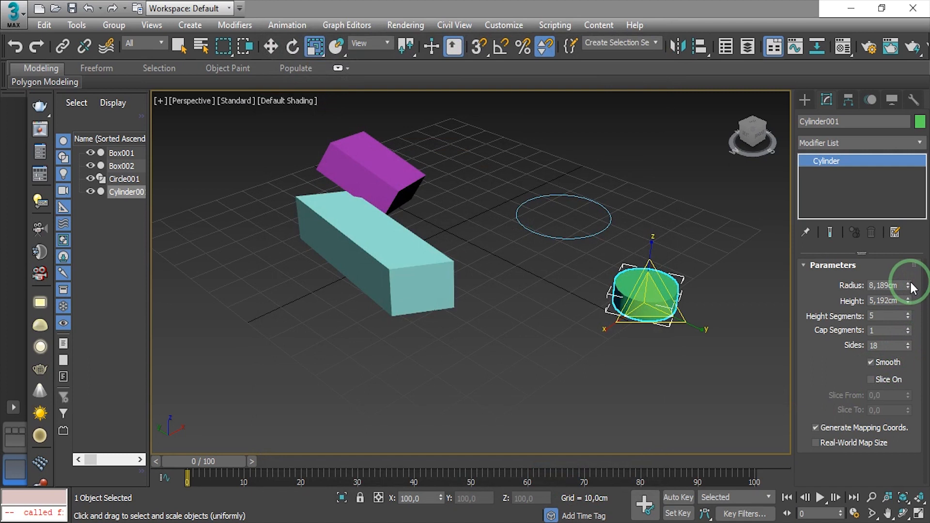
# Step the green cylinder's radius up to 12 cm and back down to 9 cm using spinner snap, then deselect it.
pyautogui.click(909, 284)
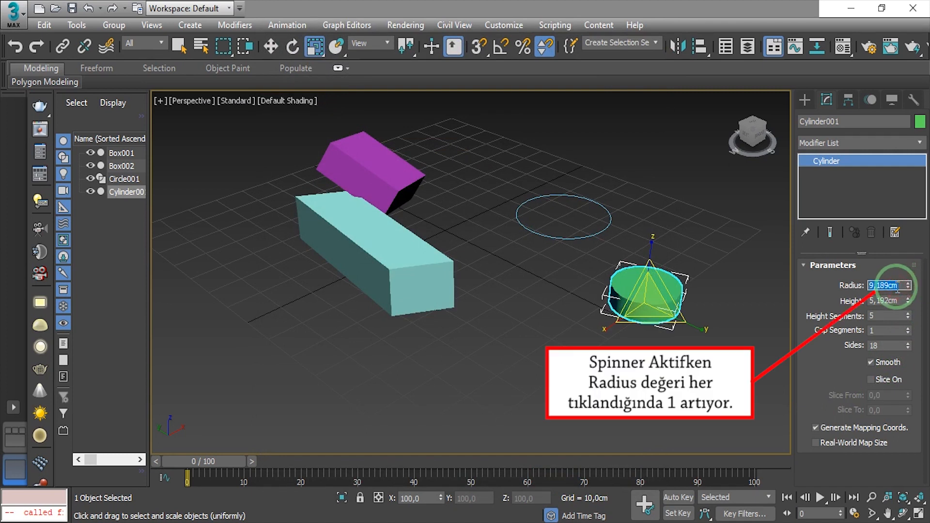
pyautogui.click(908, 283)
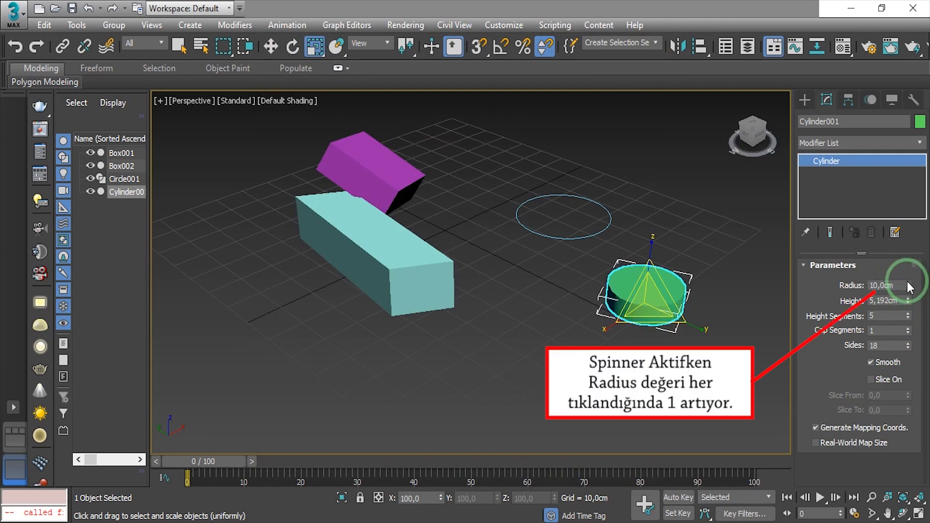
pyautogui.click(908, 283)
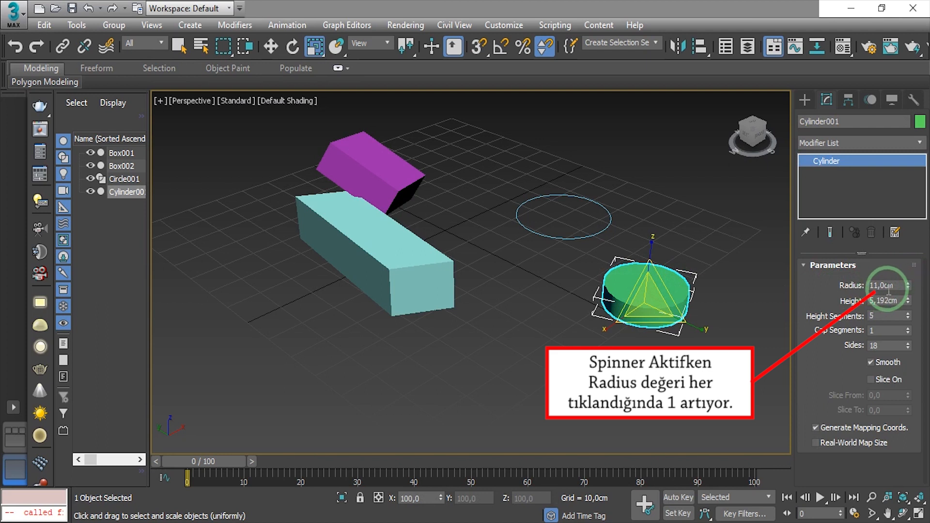
pyautogui.click(908, 283)
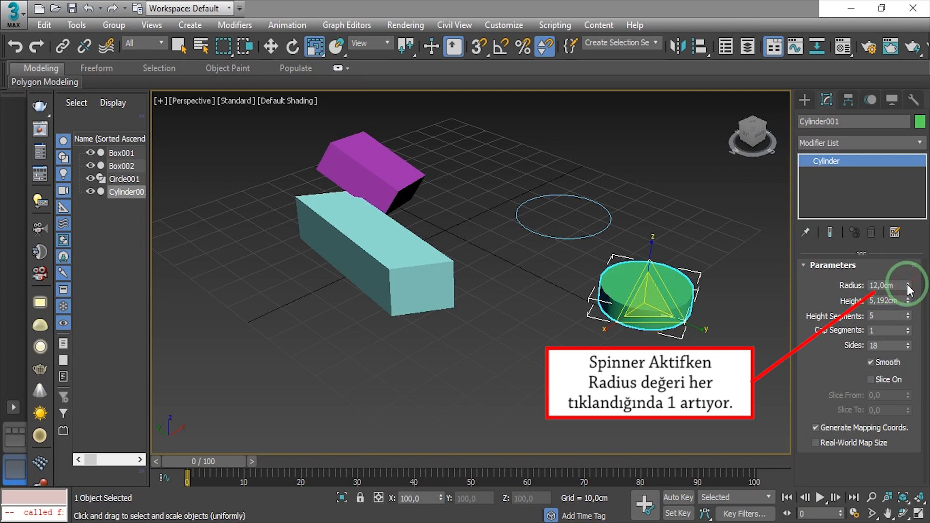
pyautogui.click(908, 289)
pyautogui.click(908, 289)
pyautogui.click(907, 289)
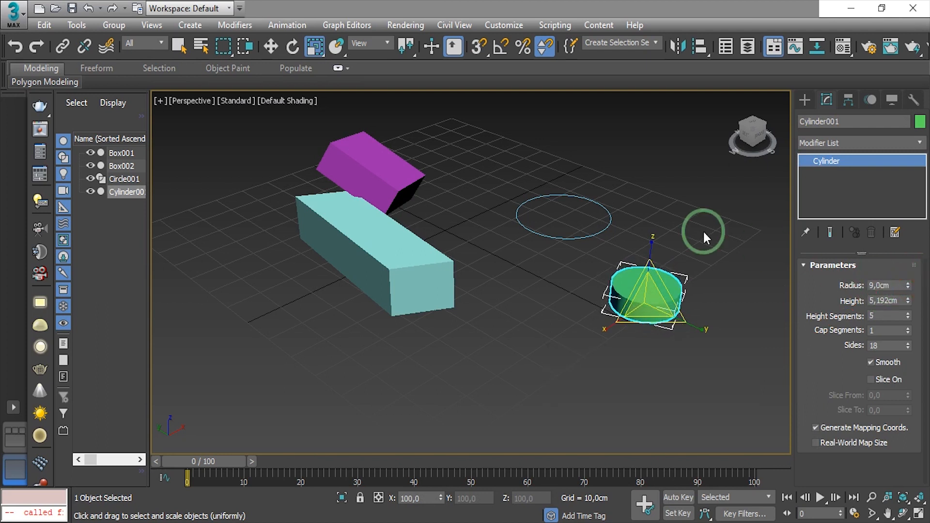
pyautogui.click(508, 294)
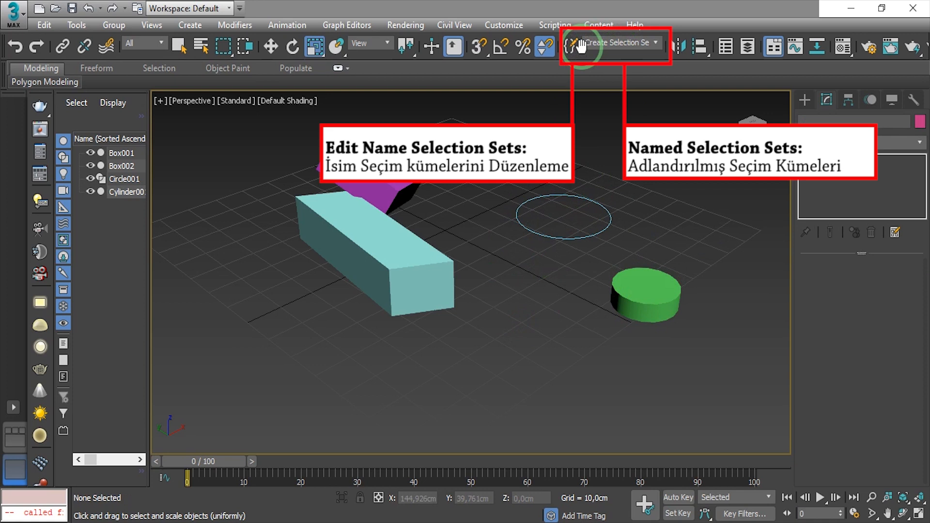
# Create a named selection set called "Silindir" from the green cylinder.
pyautogui.click(603, 43)
pyautogui.write('Si')
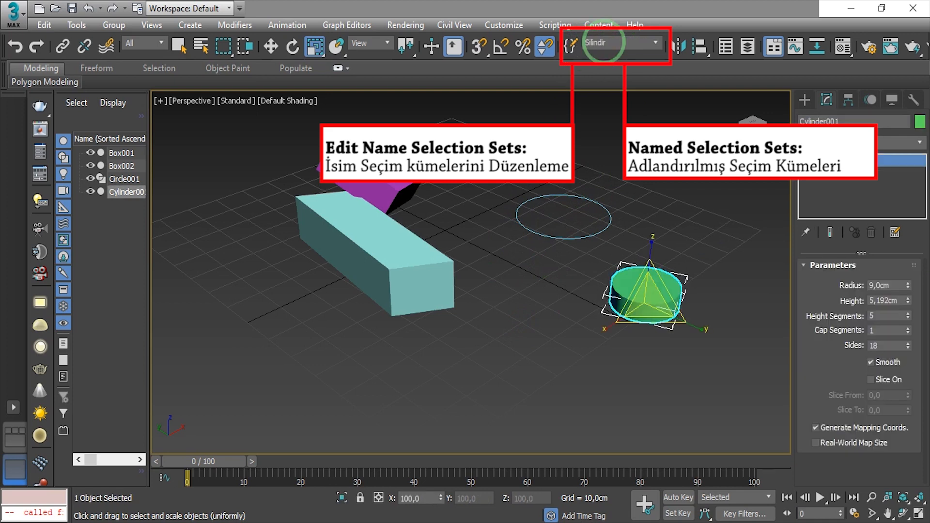
pyautogui.press('Return')
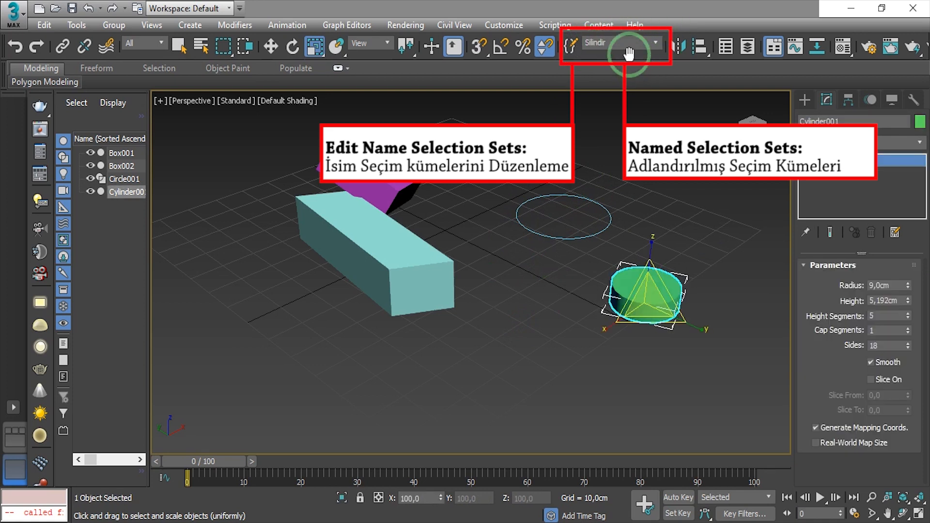
# Add the teal box and the purple box to the Silindir named selection set.
pyautogui.click(570, 46)
pyautogui.click(148, 139)
pyautogui.click(405, 265)
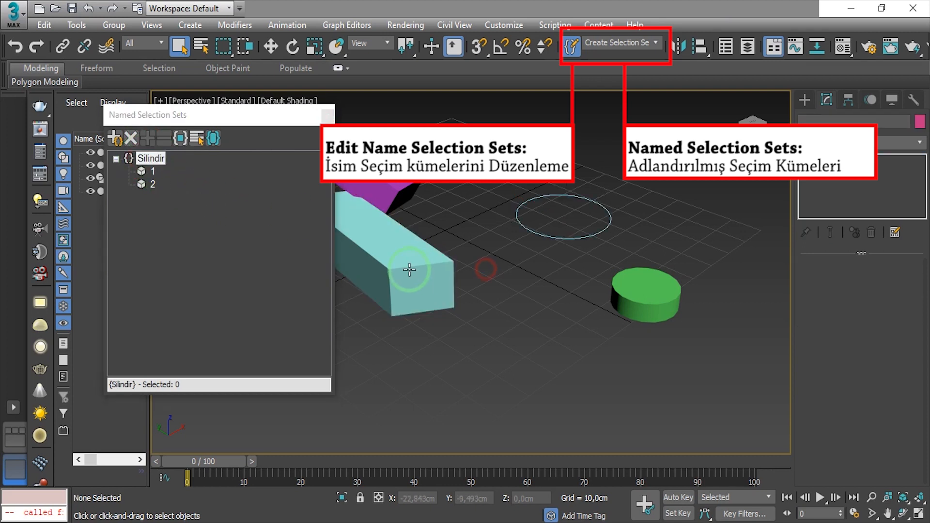
pyautogui.click(148, 139)
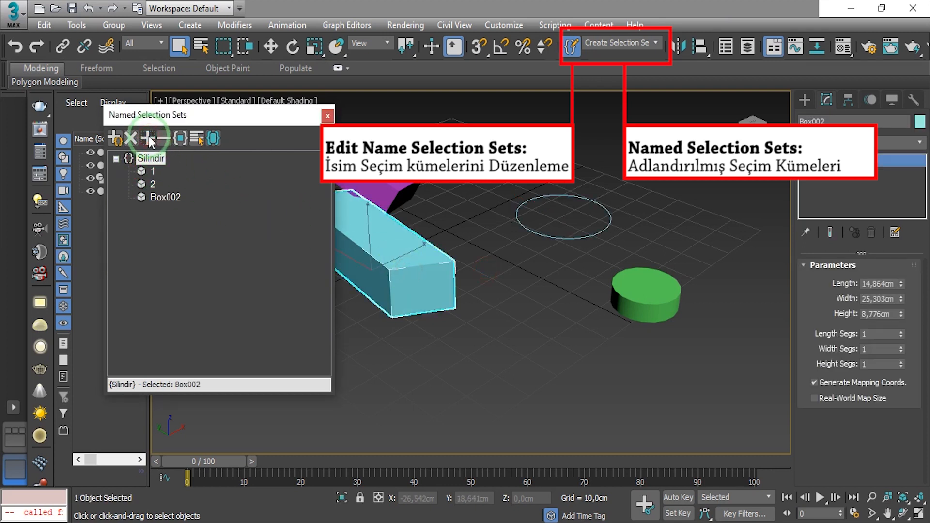
pyautogui.click(377, 174)
pyautogui.click(145, 138)
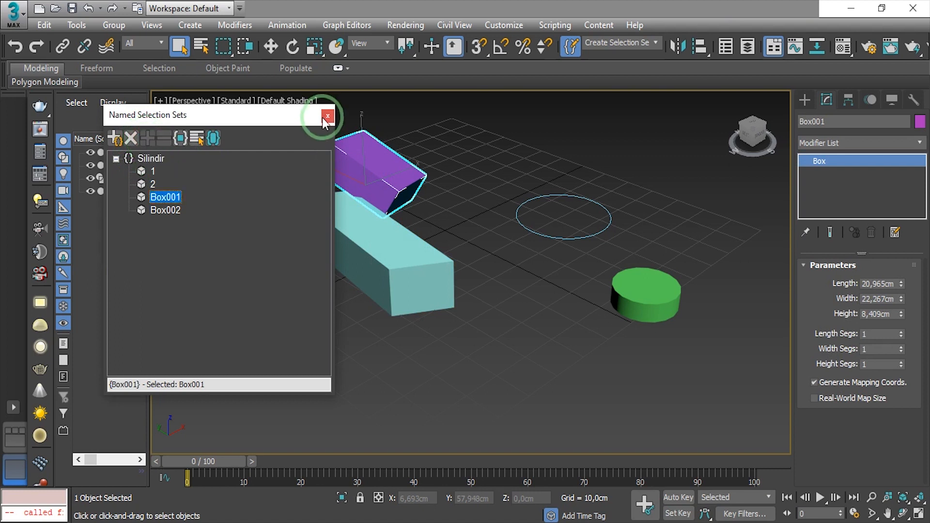
pyautogui.click(327, 115)
# Recall the Silindir selection set to select its objects, then clear the selection.
pyautogui.click(489, 257)
pyautogui.click(656, 42)
pyautogui.click(630, 56)
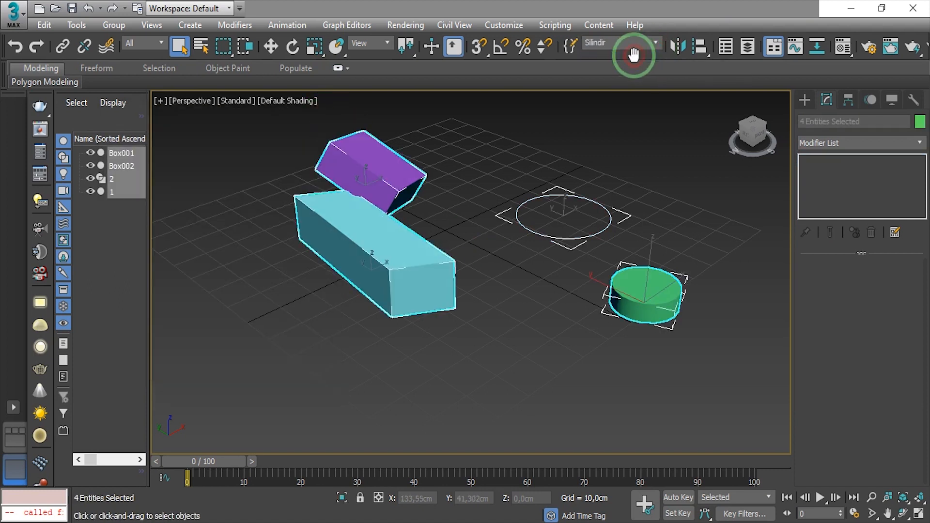
pyautogui.click(579, 364)
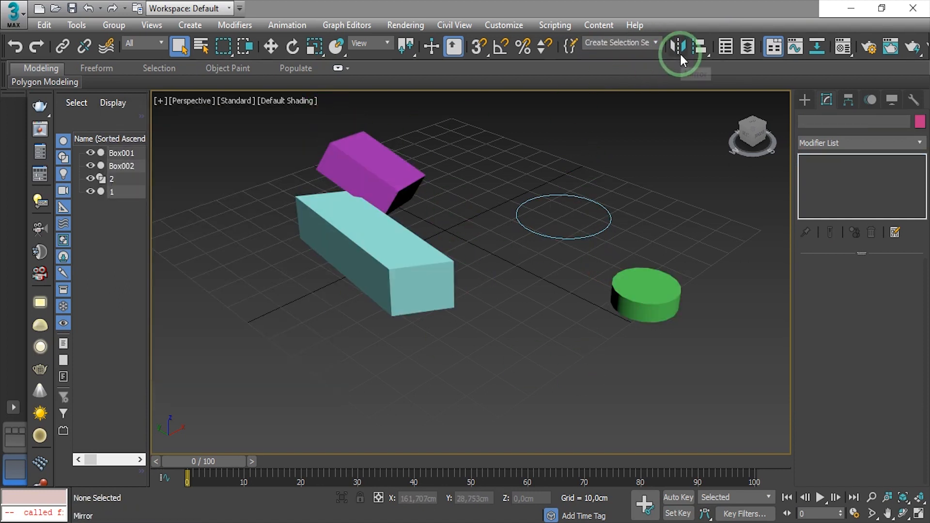
# Mirror the green cylinder across the Z axis as a copy with zero offset.
pyautogui.click(655, 303)
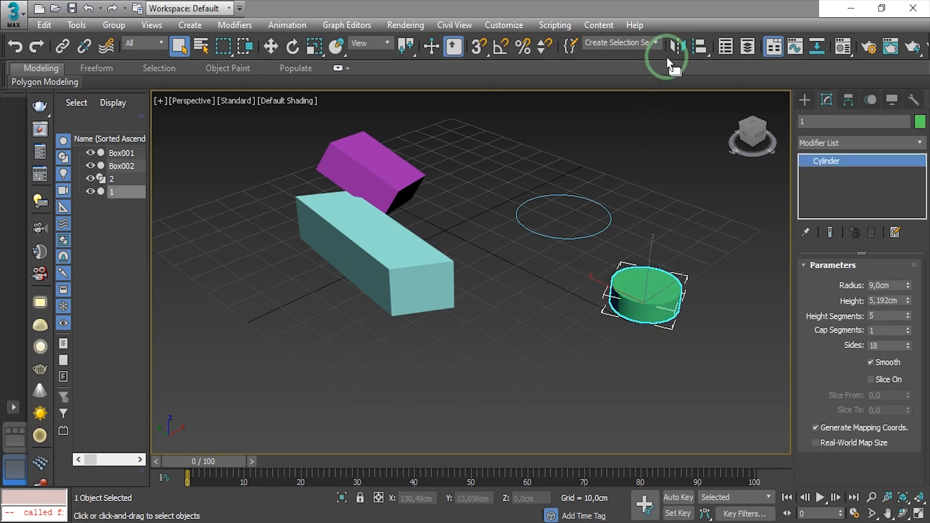
pyautogui.click(677, 46)
pyautogui.click(445, 225)
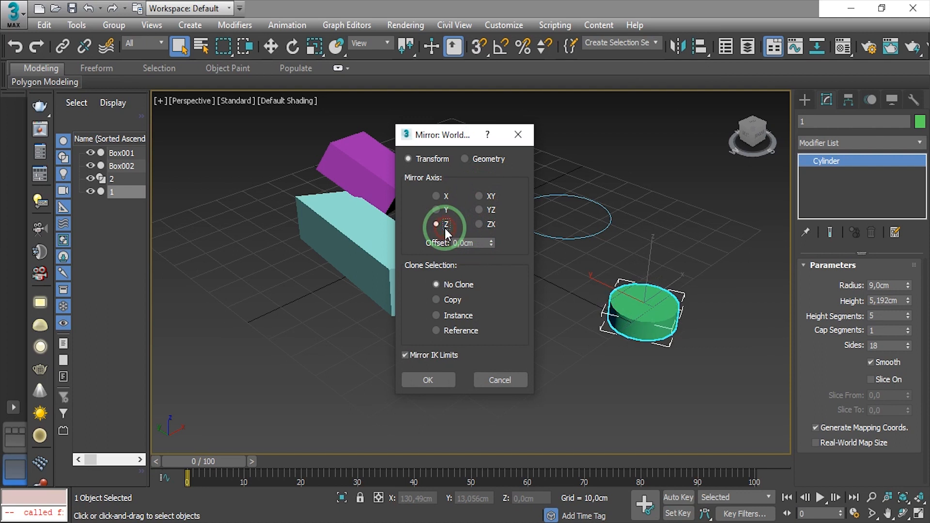
pyautogui.click(437, 300)
pyautogui.click(482, 197)
pyautogui.click(437, 225)
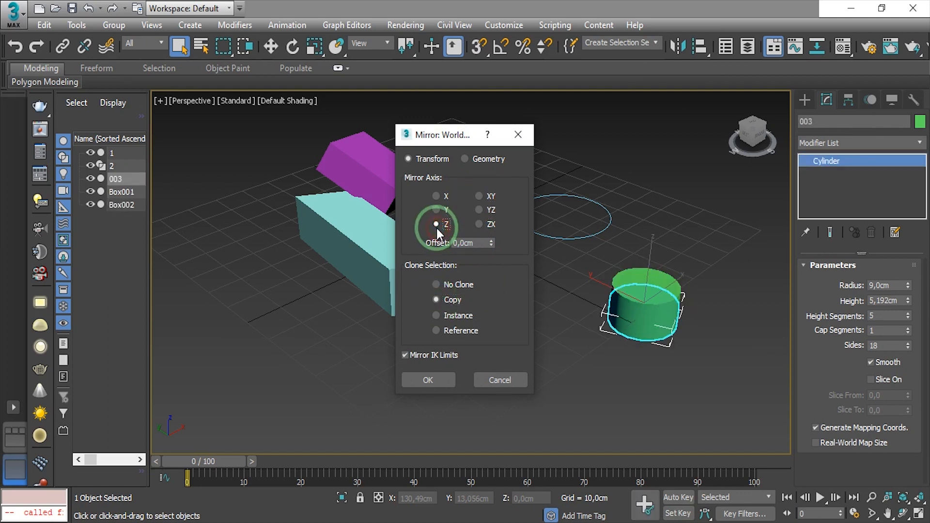
pyautogui.click(444, 377)
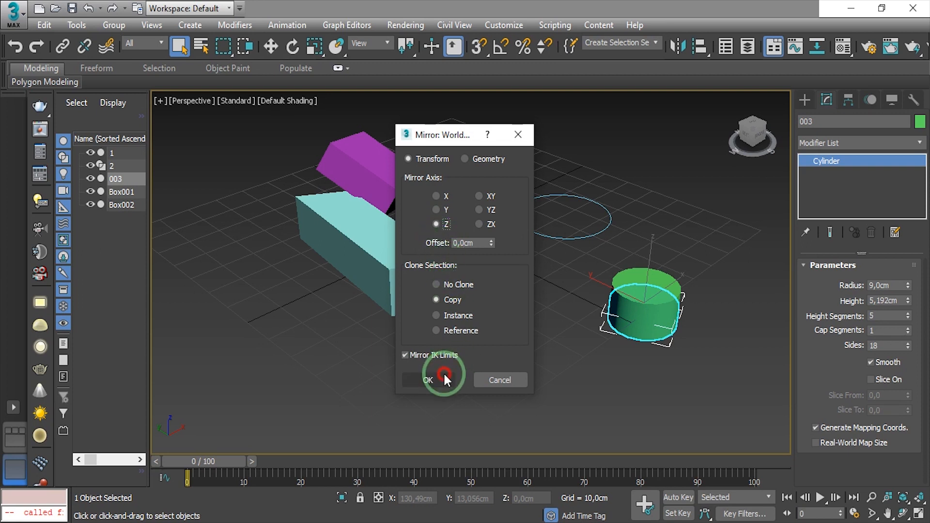
# Move the mirrored cylinder copy away from the original along the X axis, then remove the copy.
pyautogui.click(270, 47)
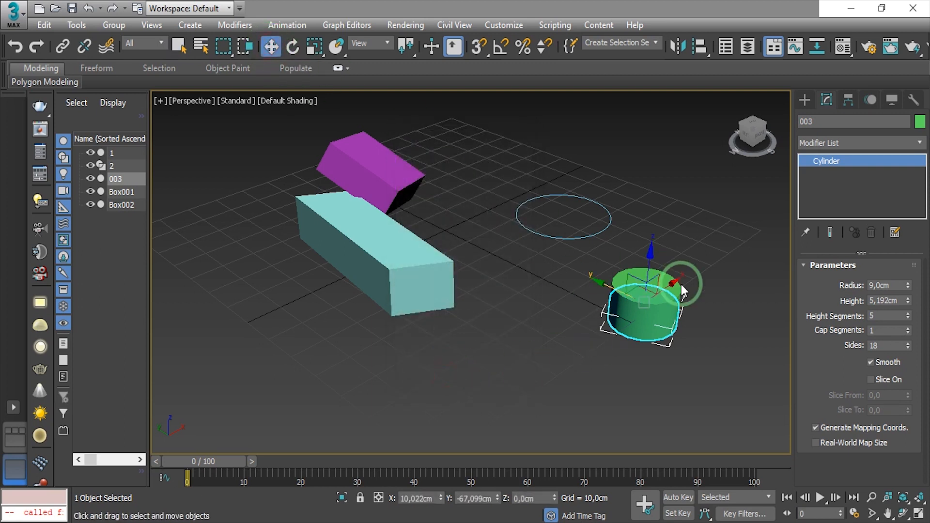
pyautogui.moveTo(672, 278); pyautogui.dragTo(719, 254)
pyautogui.click(751, 234)
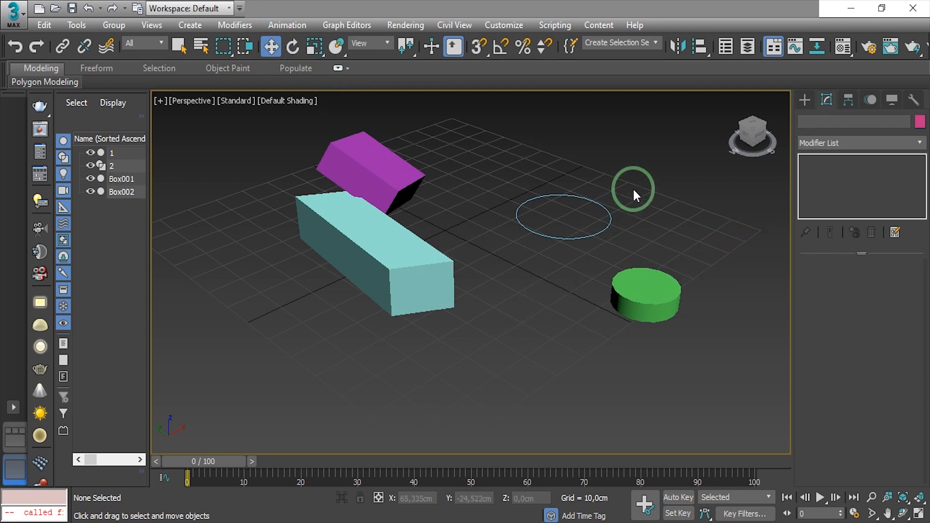
# Align the green cylinder to the teal box in X, Y and Z position, centre to centre, and apply it.
pyautogui.click(639, 313)
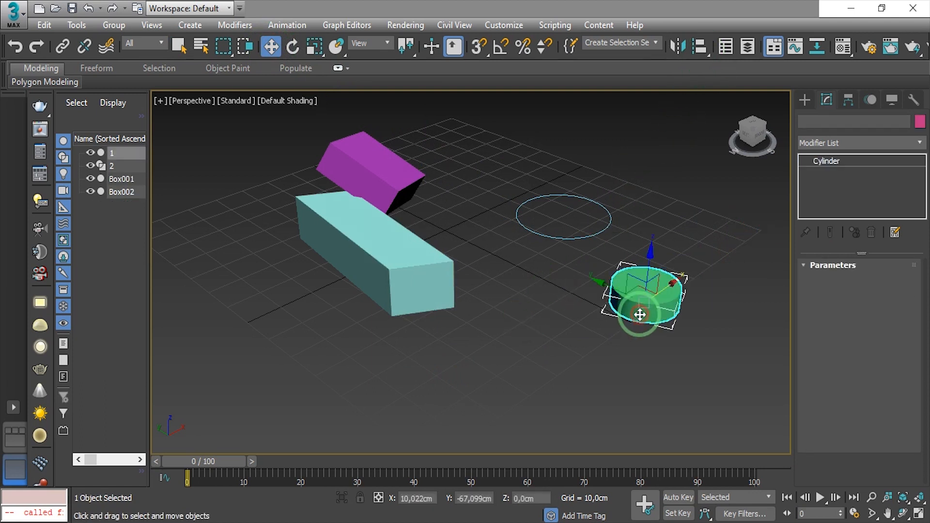
pyautogui.click(701, 49)
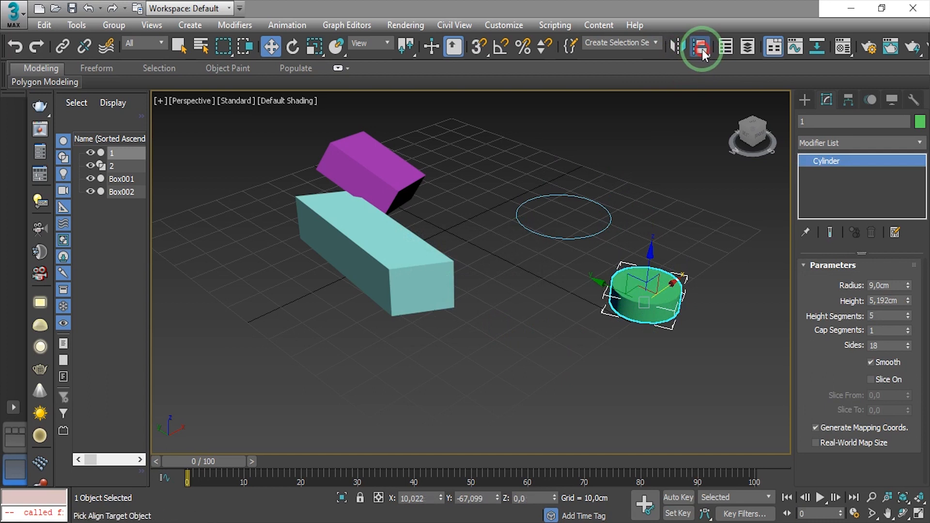
pyautogui.click(399, 244)
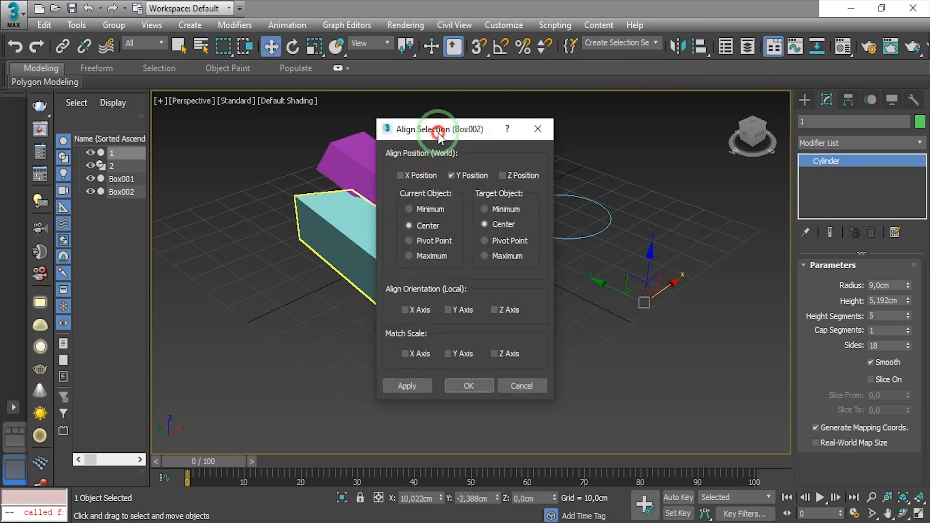
pyautogui.moveTo(437, 131); pyautogui.dragTo(656, 143)
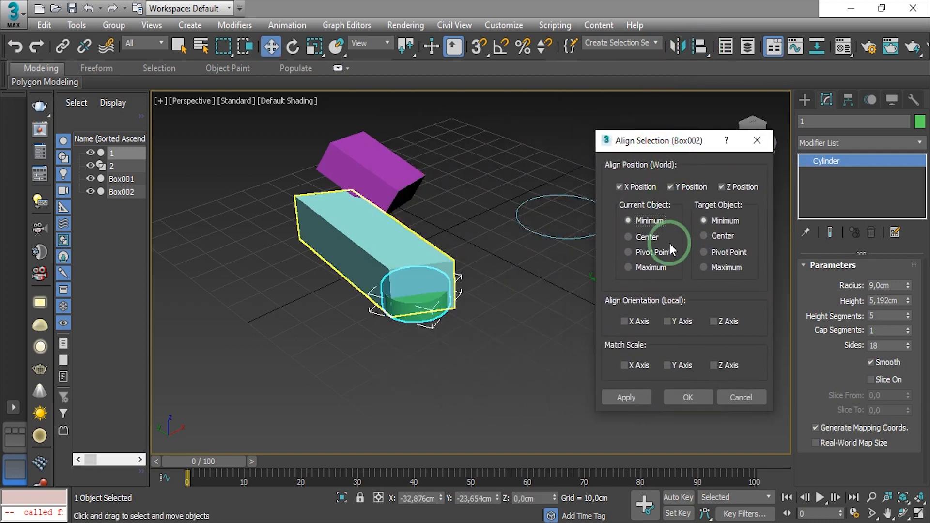
pyautogui.click(647, 236)
pyautogui.click(706, 235)
pyautogui.click(625, 398)
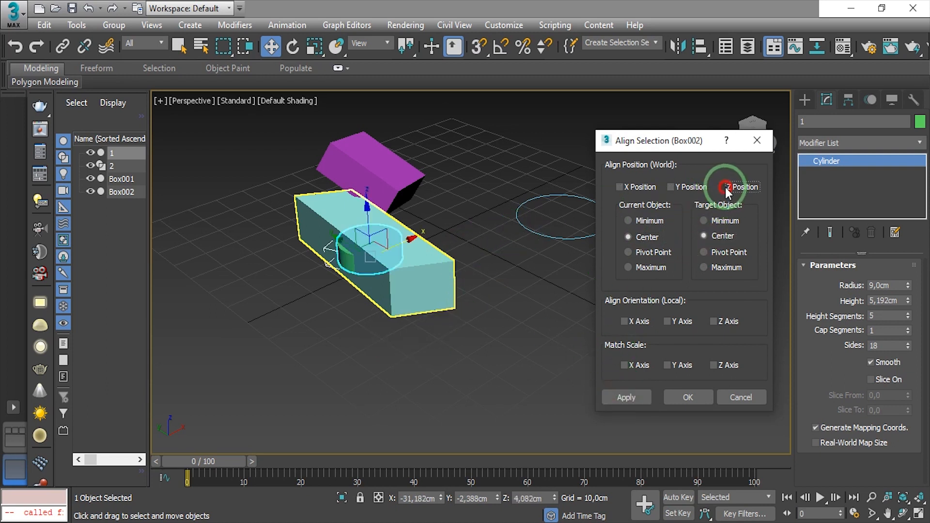
# Align the cylinder's minimum to the teal box's maximum in Z position so it sits on top, then deselect it.
pyautogui.click(640, 220)
pyautogui.click(710, 267)
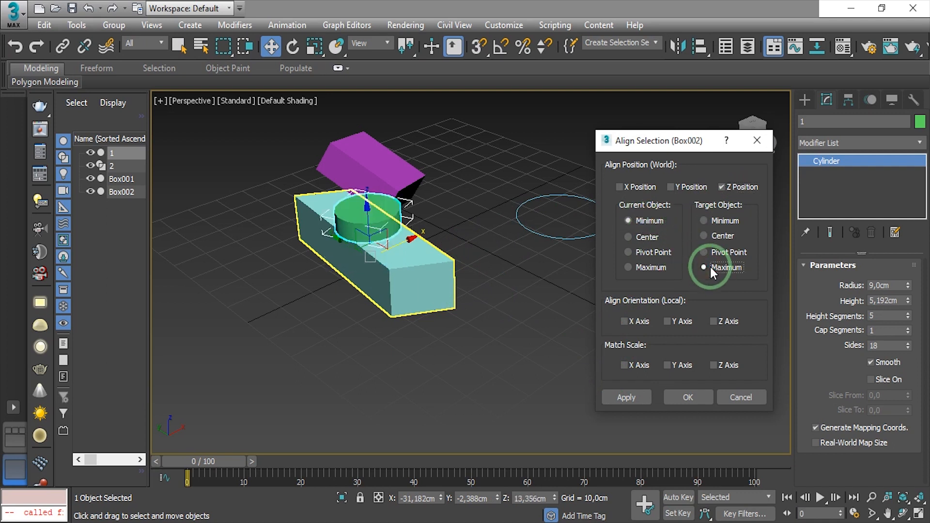
pyautogui.click(673, 397)
pyautogui.click(485, 338)
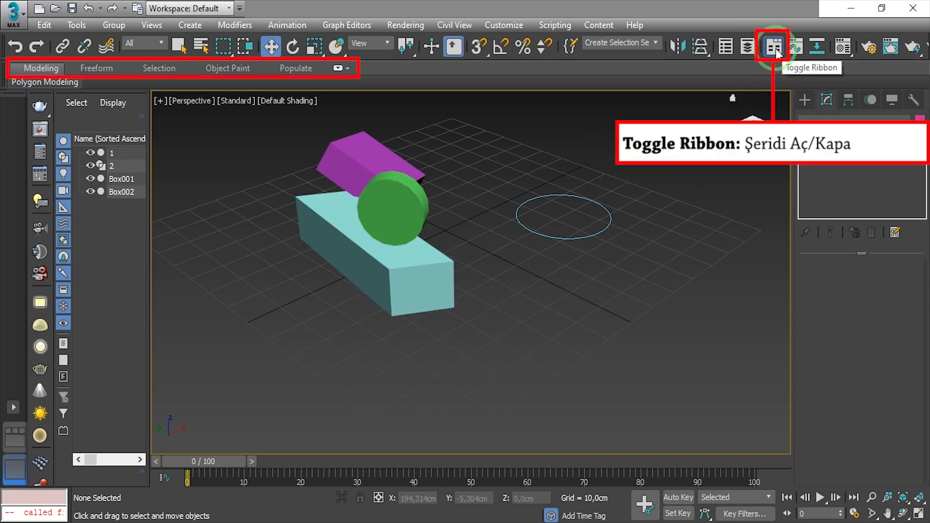
# Hide the modeling ribbon and show it again.
pyautogui.click(774, 46)
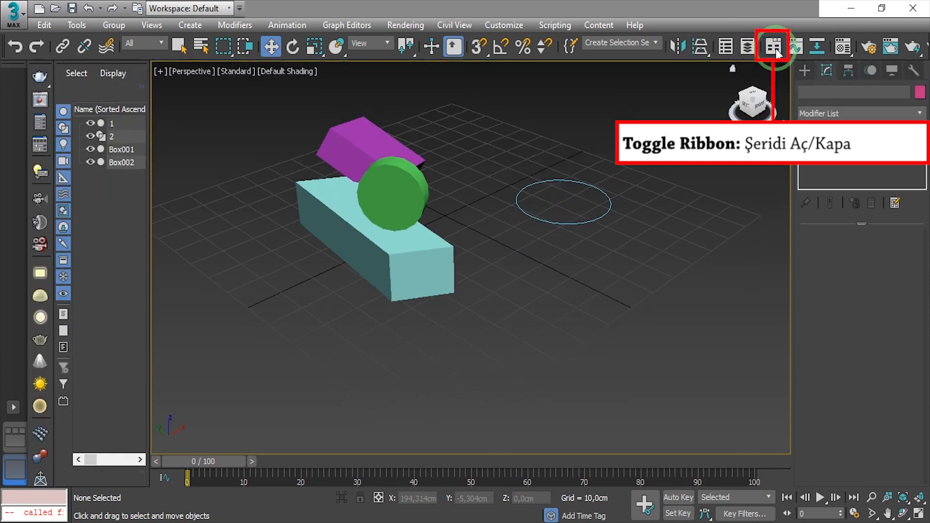
pyautogui.click(773, 47)
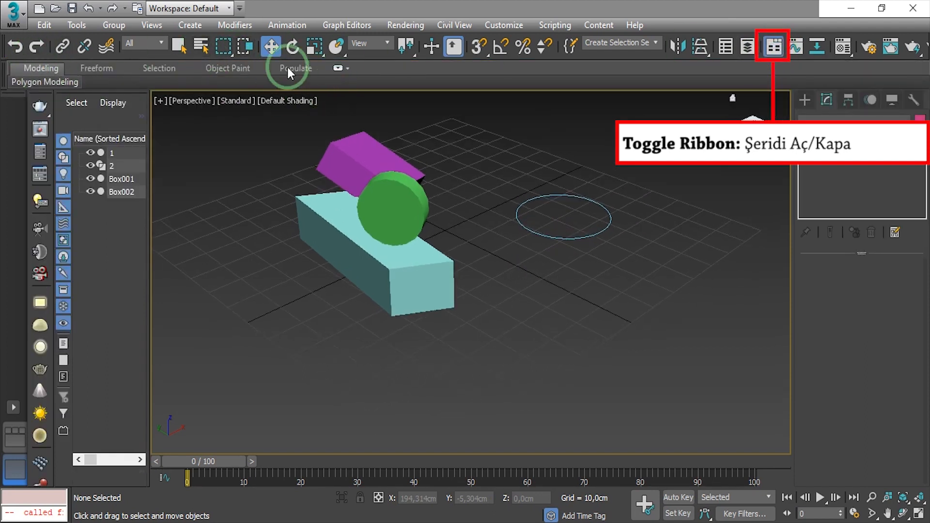
# Open the Curve Editor, enlarge its window to view the track area, and close it.
pyautogui.click(797, 47)
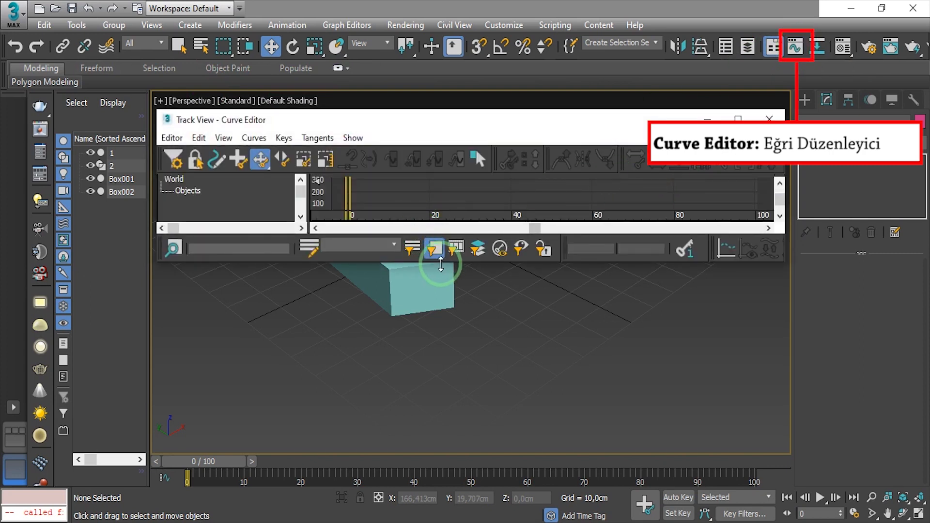
pyautogui.moveTo(439, 266); pyautogui.dragTo(435, 377)
pyautogui.click(768, 119)
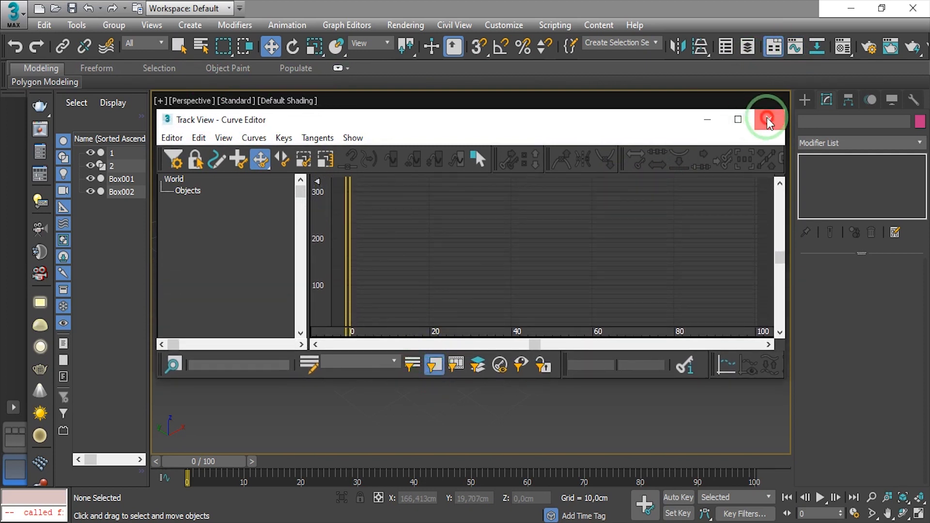
# Link the circle and both boxes to the cylinder as its children in Schematic View, then close the view.
pyautogui.click(818, 51)
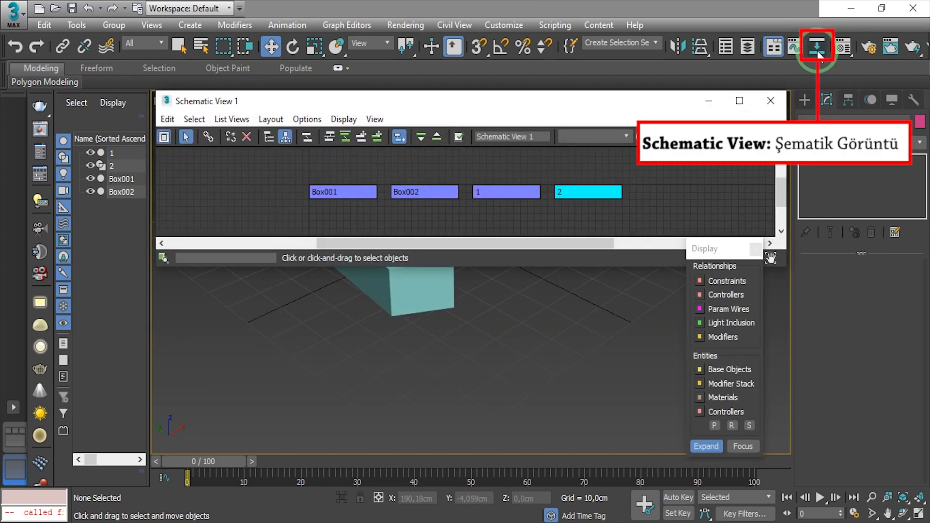
pyautogui.click(207, 138)
pyautogui.moveTo(563, 197); pyautogui.dragTo(514, 195)
pyautogui.moveTo(428, 192); pyautogui.dragTo(502, 189)
pyautogui.moveTo(370, 192); pyautogui.dragTo(432, 188)
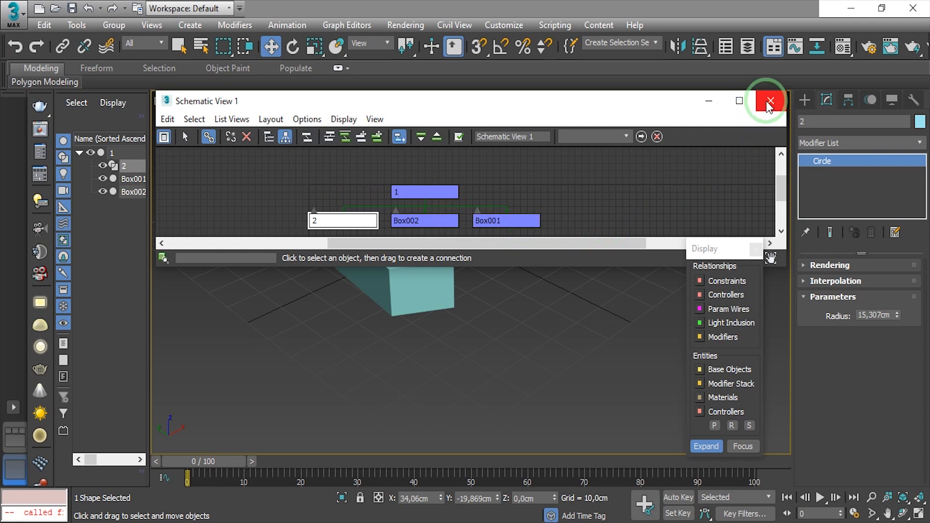
pyautogui.click(770, 101)
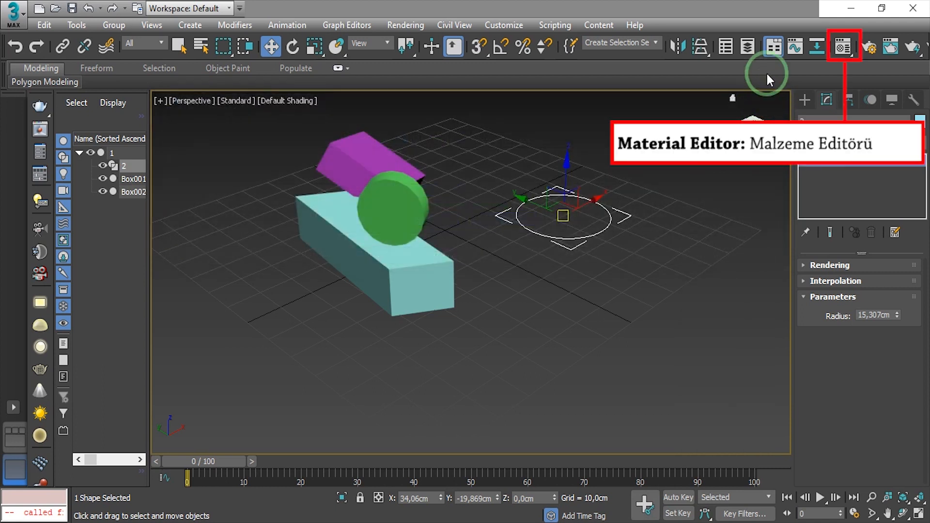
# Set the ambient and diffuse colour of the 01 - Default material to light lavender in the Material Editor.
pyautogui.click(843, 48)
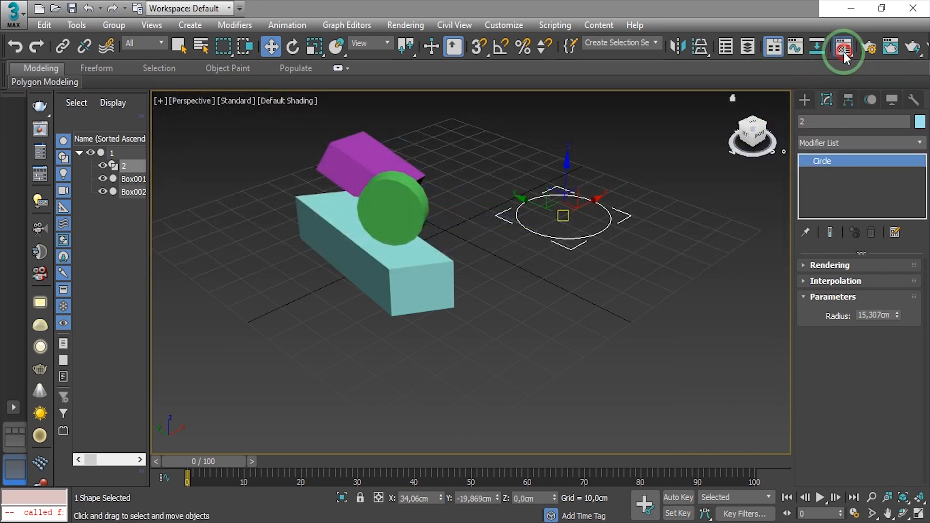
pyautogui.moveTo(778, 106); pyautogui.dragTo(772, 59)
pyautogui.click(713, 370)
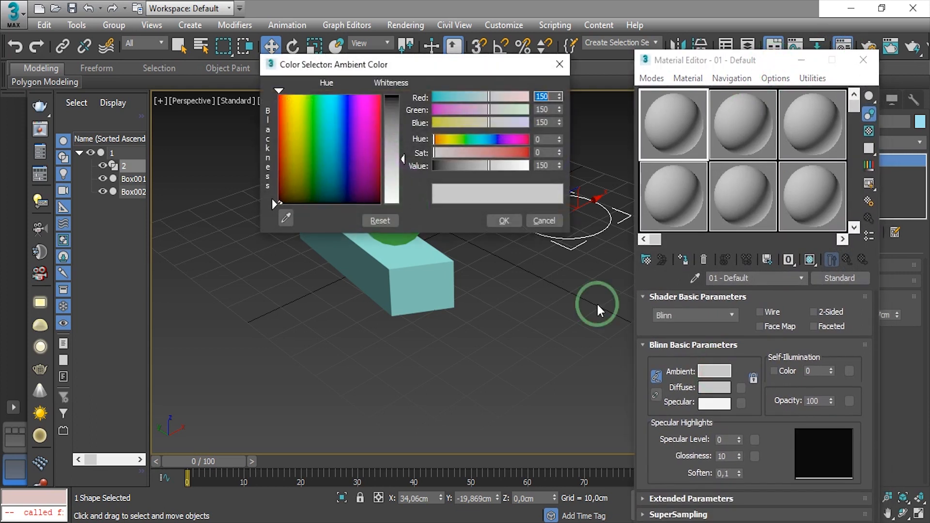
pyautogui.click(348, 149)
pyautogui.click(397, 140)
pyautogui.click(504, 220)
# Assign the lavender material to the purple box and close the Material Editor.
pyautogui.click(356, 142)
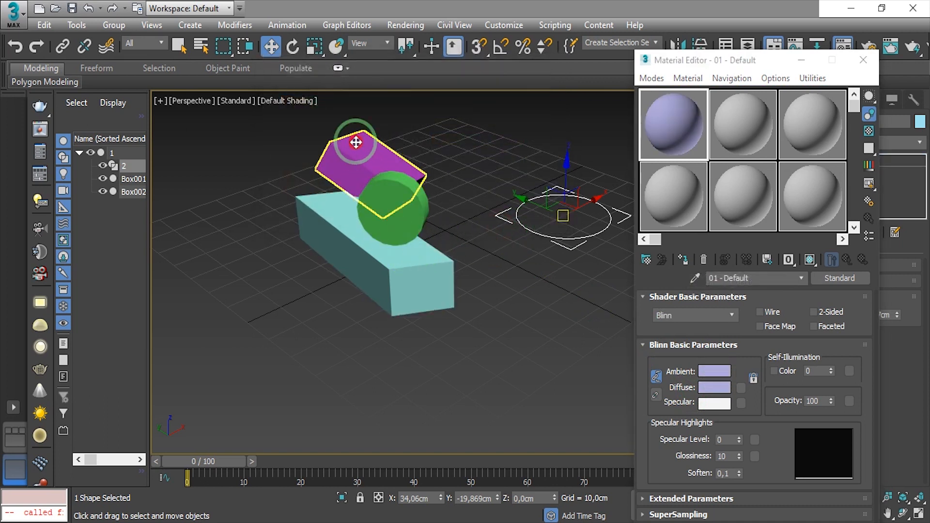
pyautogui.click(686, 261)
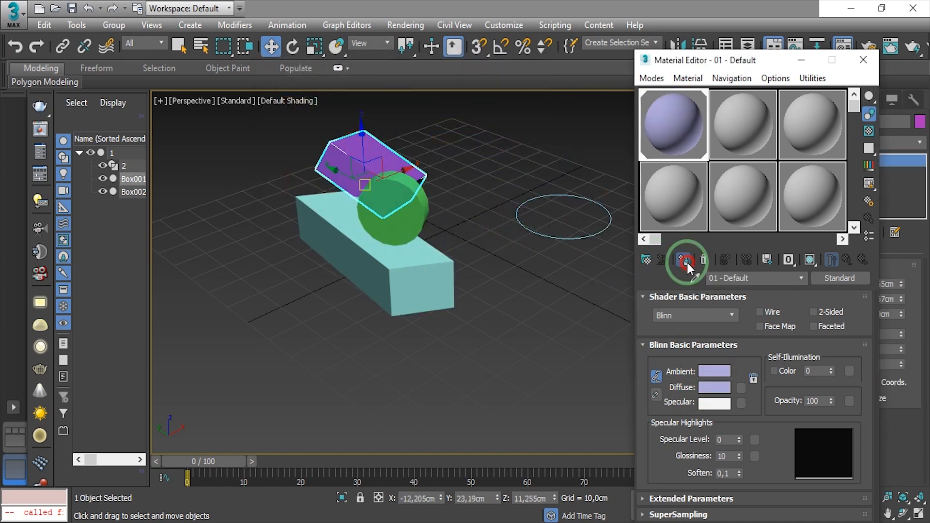
pyautogui.click(863, 59)
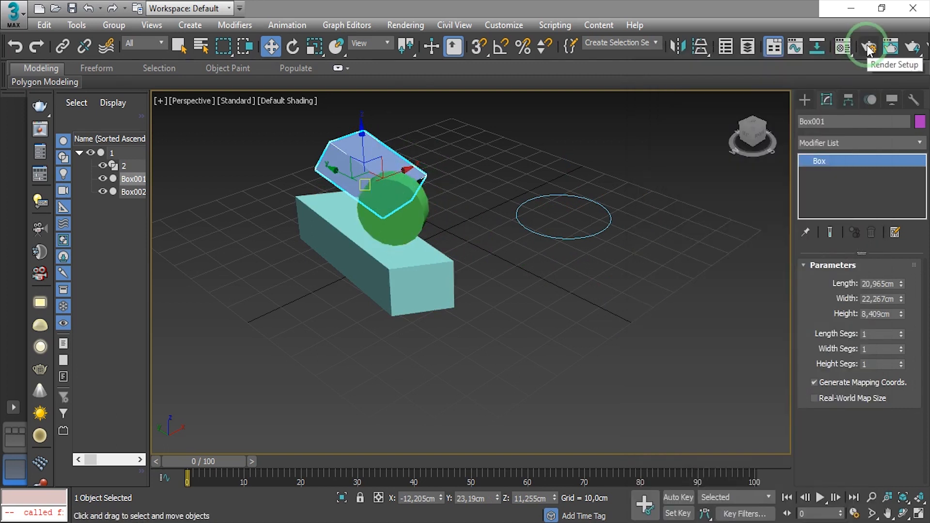
# Examine the target, preset, renderer and common output options in Render Setup without changing them, then close it.
pyautogui.click(868, 48)
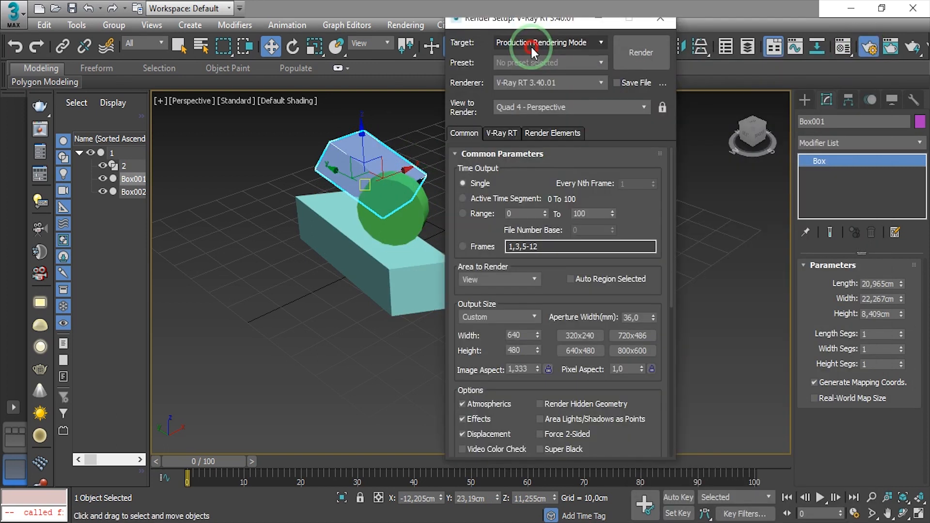
pyautogui.click(530, 45)
pyautogui.click(534, 63)
pyautogui.click(534, 63)
pyautogui.click(535, 84)
pyautogui.click(537, 86)
pyautogui.scroll(-5, 635, 179)
pyautogui.scroll(1, 636, 178)
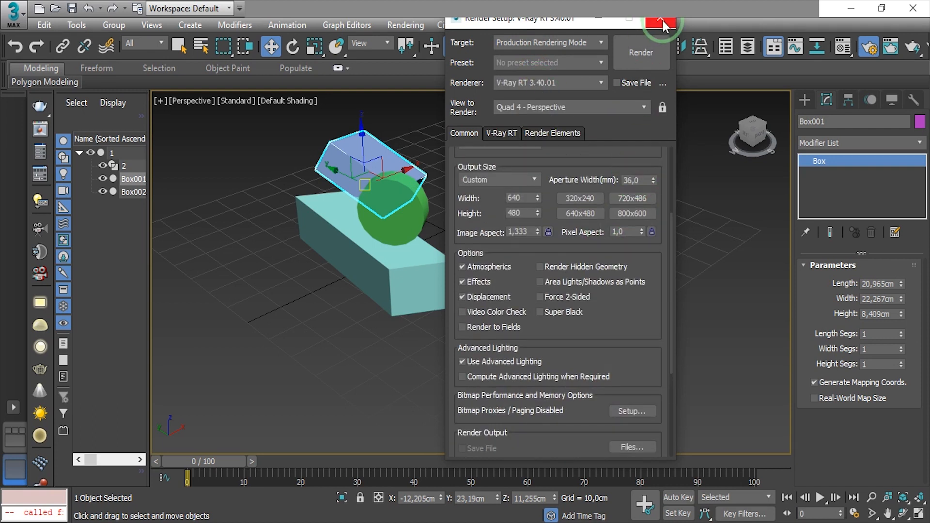
pyautogui.click(662, 20)
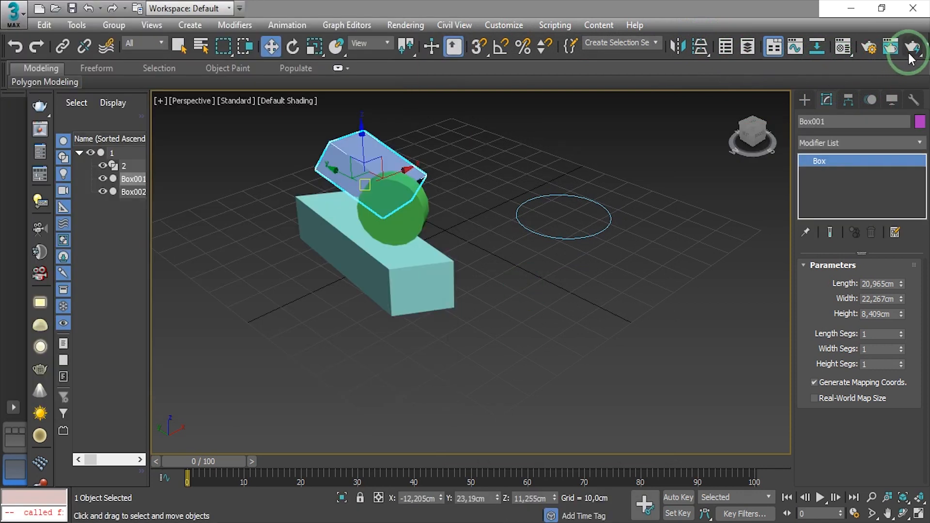
# Render the Perspective view, then reveal the remaining render tools of the main toolbar.
pyautogui.click(913, 48)
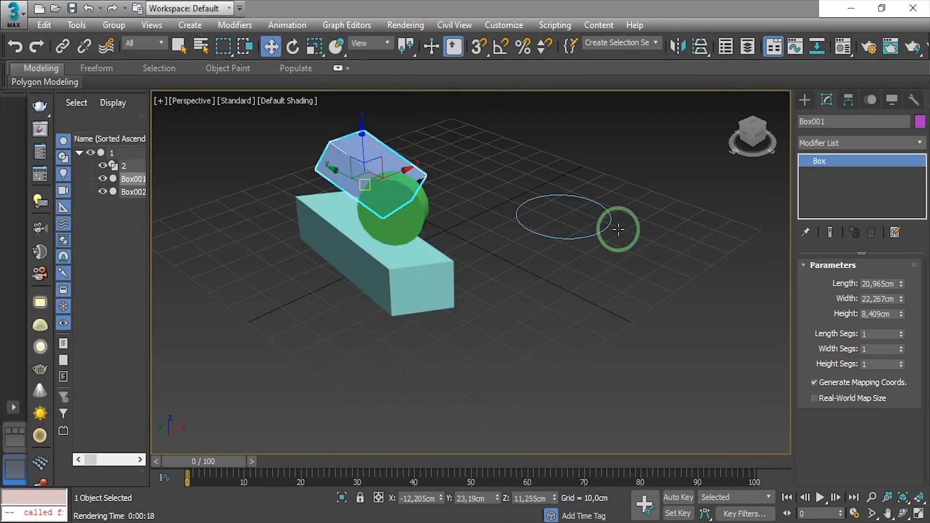
pyautogui.moveTo(880, 58); pyautogui.dragTo(682, 66)
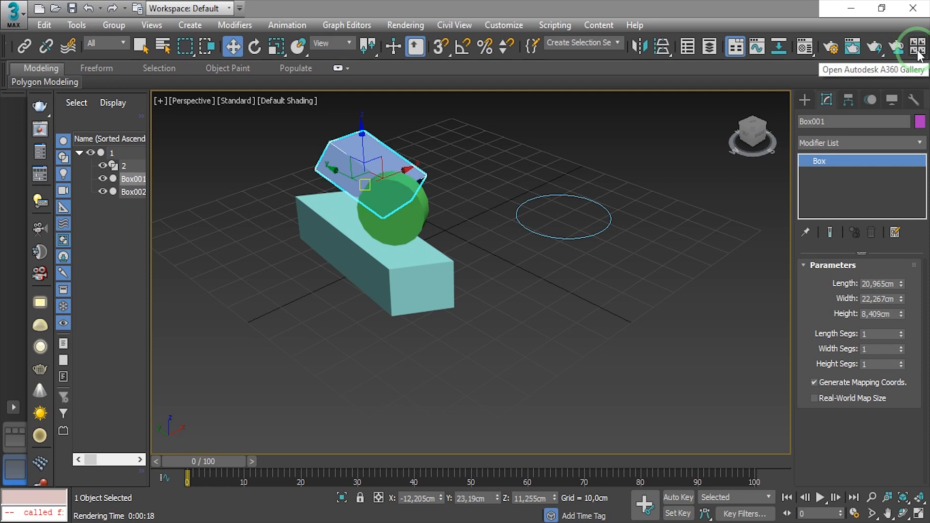
# Open the MAXScript editor from the mini listener, look through the Macro_Help.mcr script, and close the editor.
pyautogui.click(30, 512)
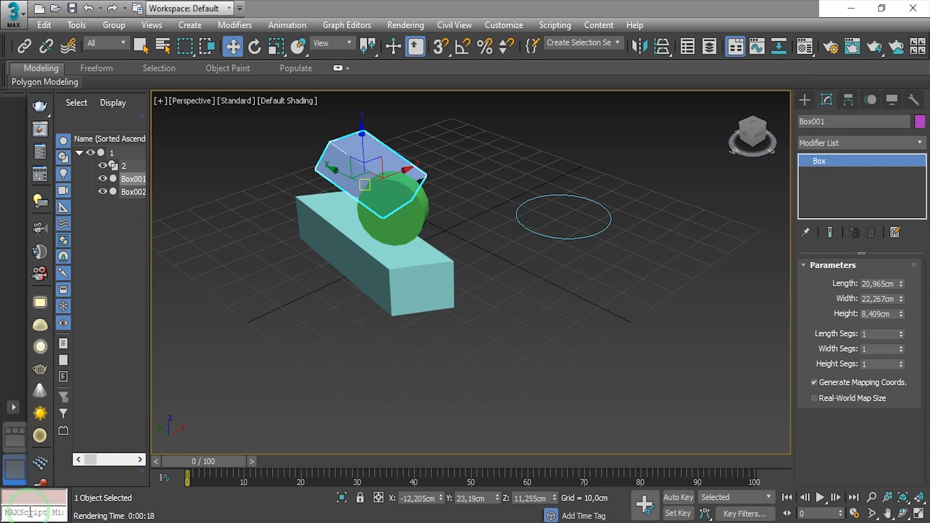
pyautogui.rightClick(30, 512)
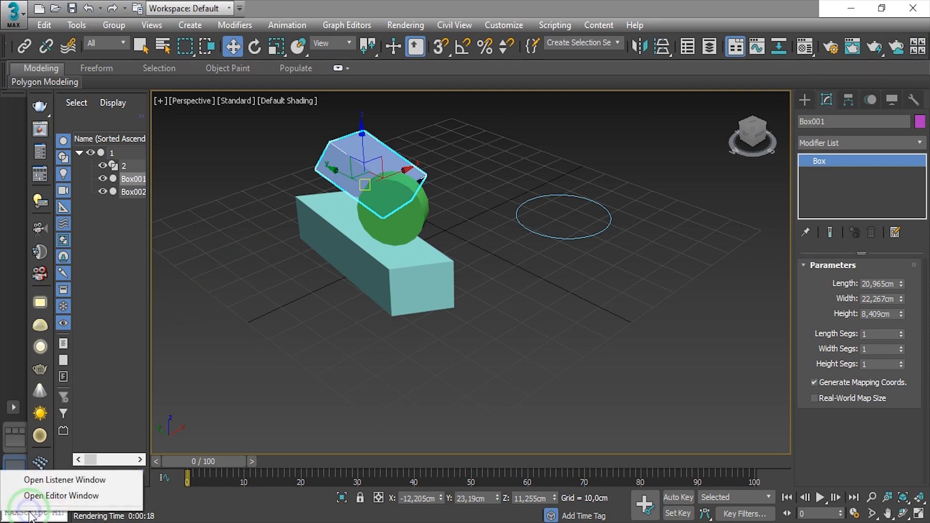
pyautogui.click(51, 496)
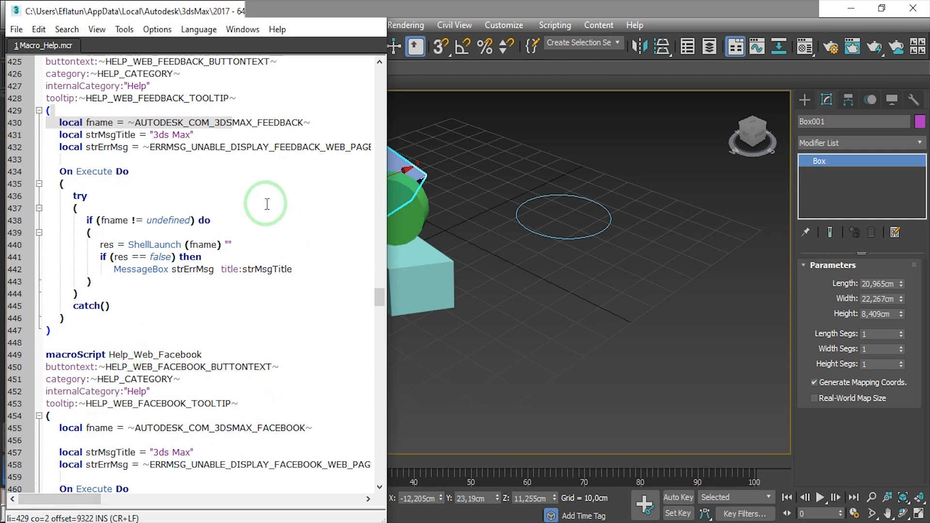
pyautogui.scroll(-5, 257, 277)
pyautogui.scroll(-5, 257, 277)
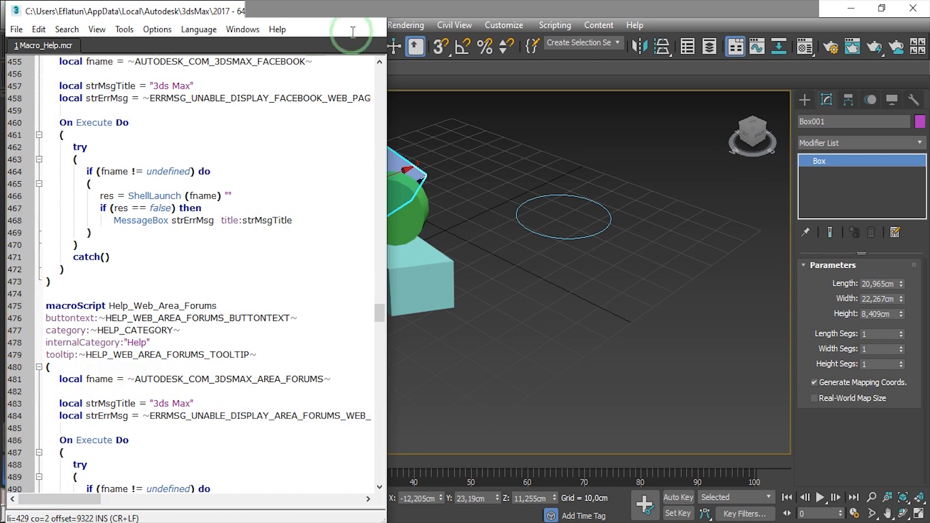
pyautogui.click(199, 307)
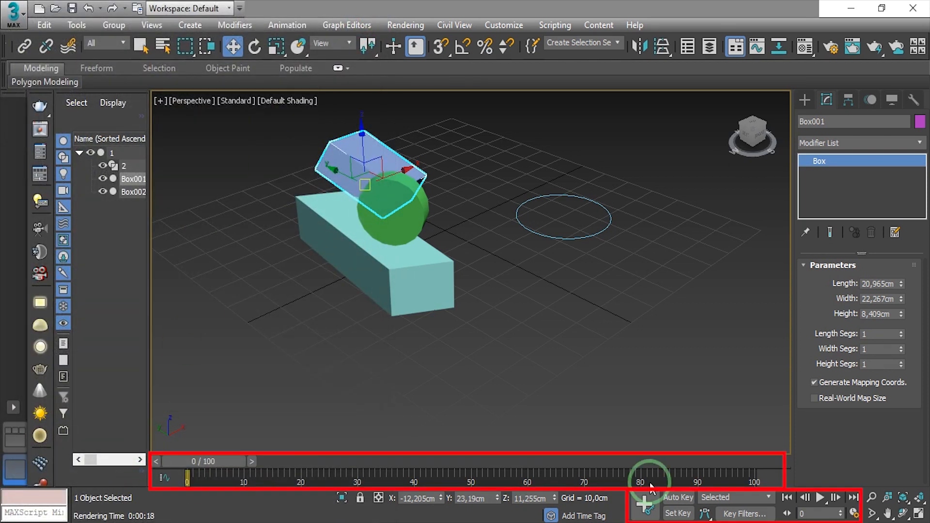
pyautogui.click(678, 499)
pyautogui.click(678, 498)
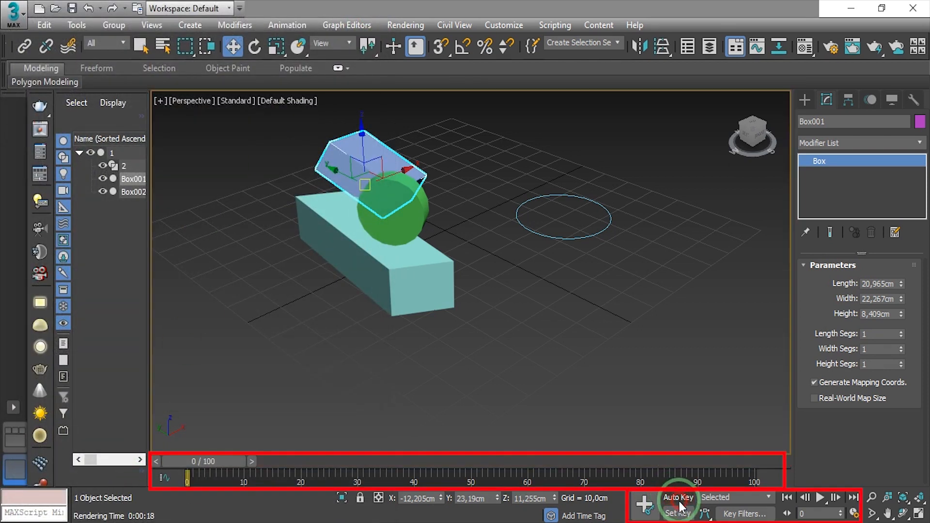
# Move the turquoise box to X 0 and Y 0, leaving its Z position as it is.
pyautogui.click(446, 247)
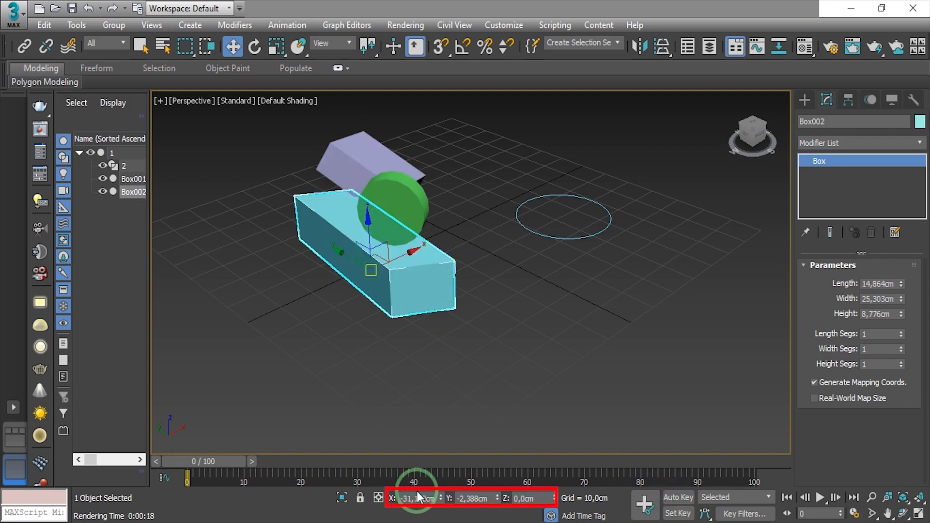
pyautogui.doubleClick(432, 497)
pyautogui.write('0')
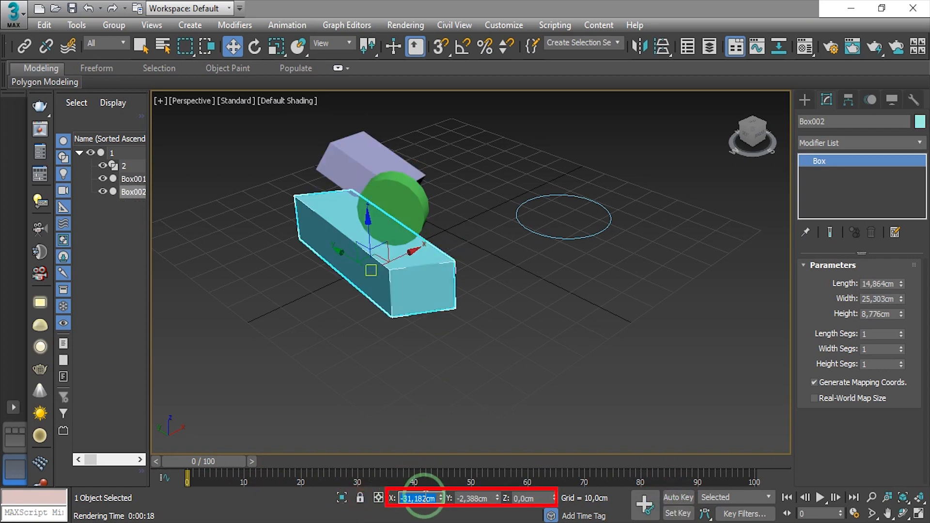
pyautogui.press('Tab')
pyautogui.write('0')
pyautogui.press('Tab')
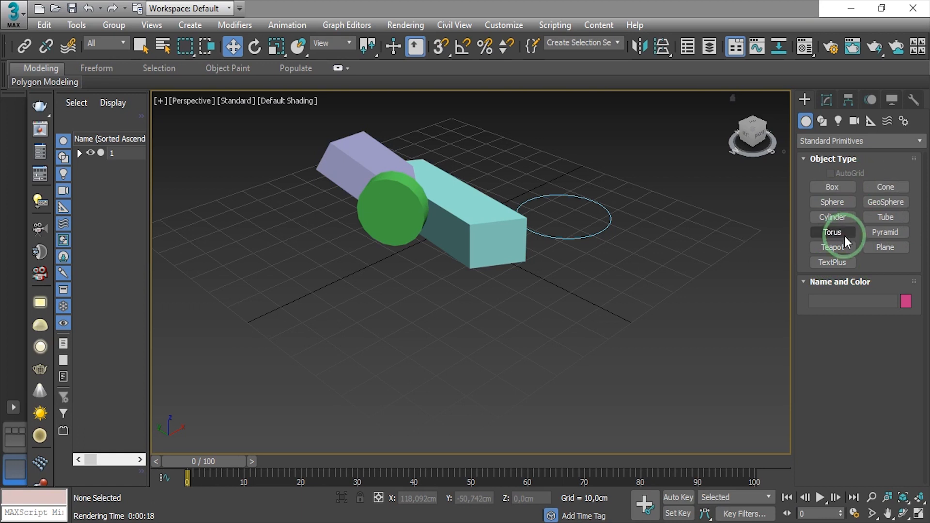
# Create a Hedra from the Extended Primitives on the grid beyond the circle.
pyautogui.click(829, 140)
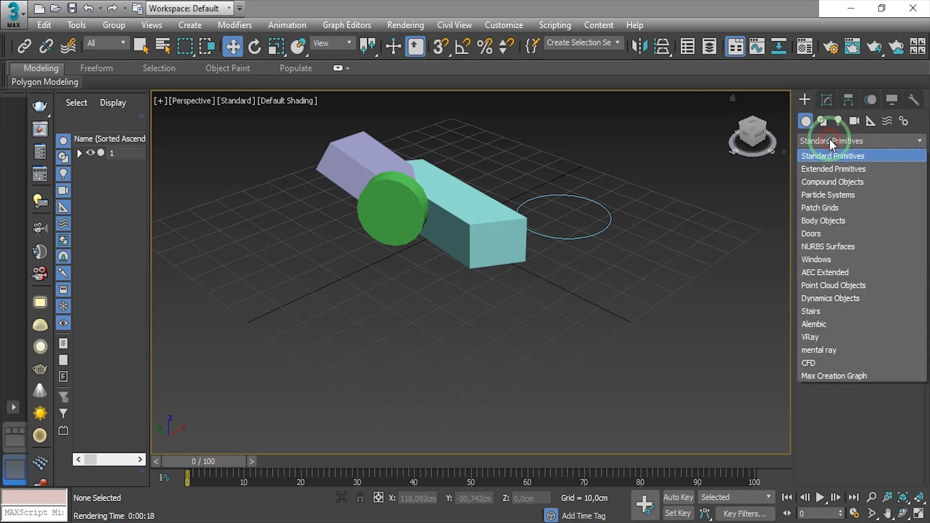
pyautogui.click(844, 169)
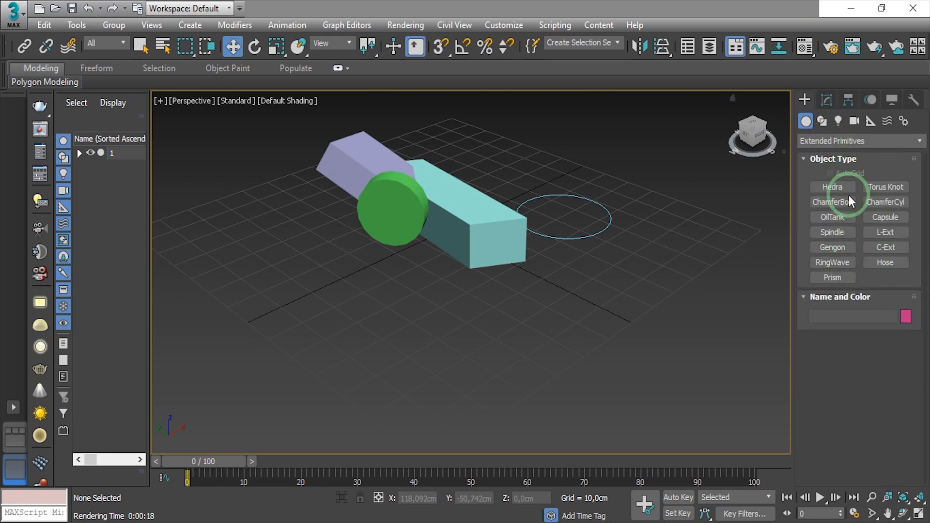
pyautogui.click(832, 187)
pyautogui.moveTo(648, 288); pyautogui.dragTo(671, 303)
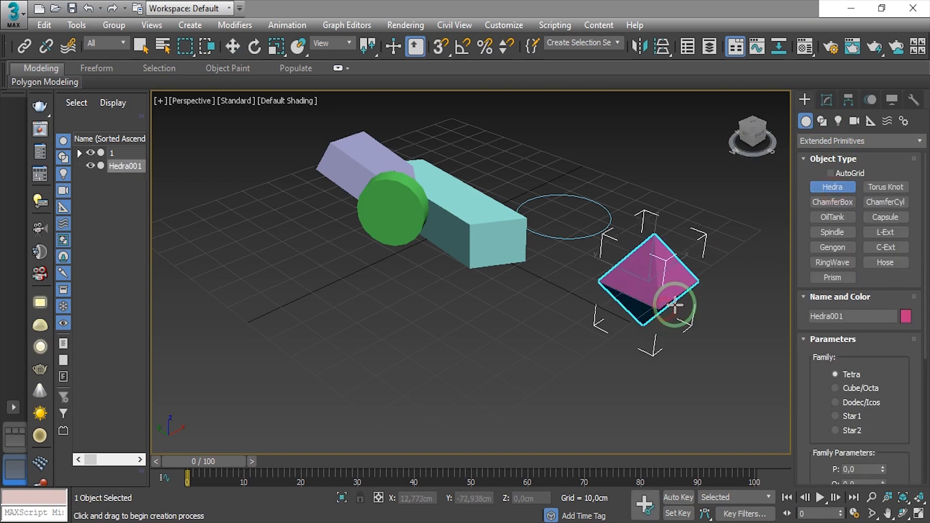
# Create a small Spindle extended primitive on the grid in front of the turquoise box.
pyautogui.click(831, 232)
pyautogui.moveTo(470, 316); pyautogui.dragTo(483, 334)
pyautogui.click(496, 306)
pyautogui.click(496, 307)
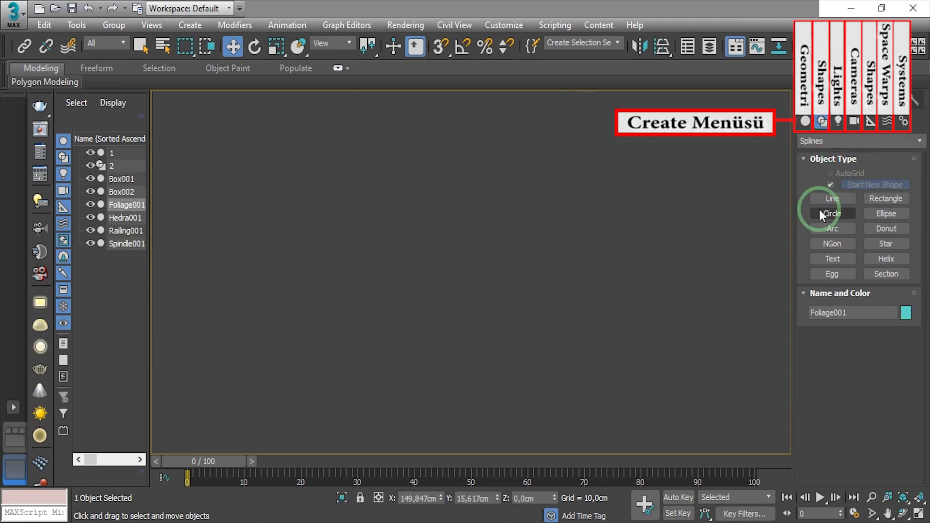
# Look through the creation types offered for splines, lights and cameras without creating anything.
pyautogui.click(824, 200)
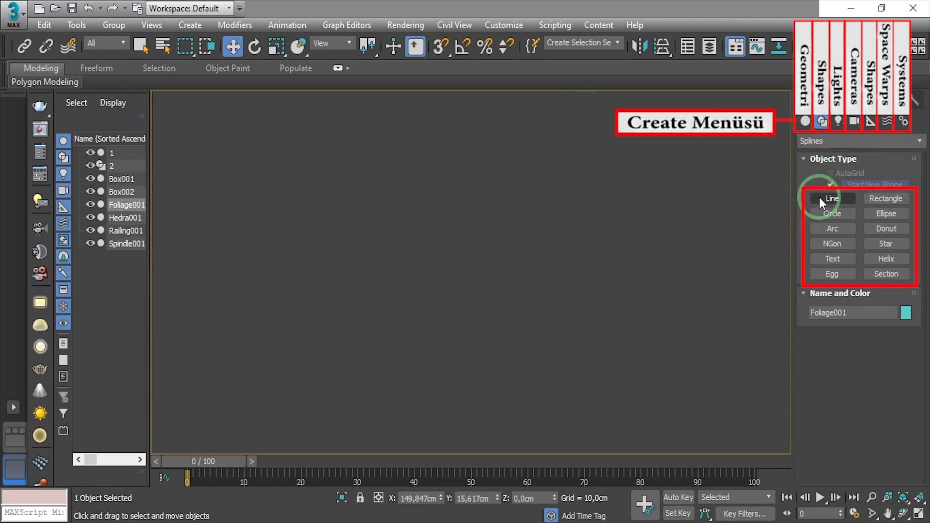
pyautogui.click(887, 200)
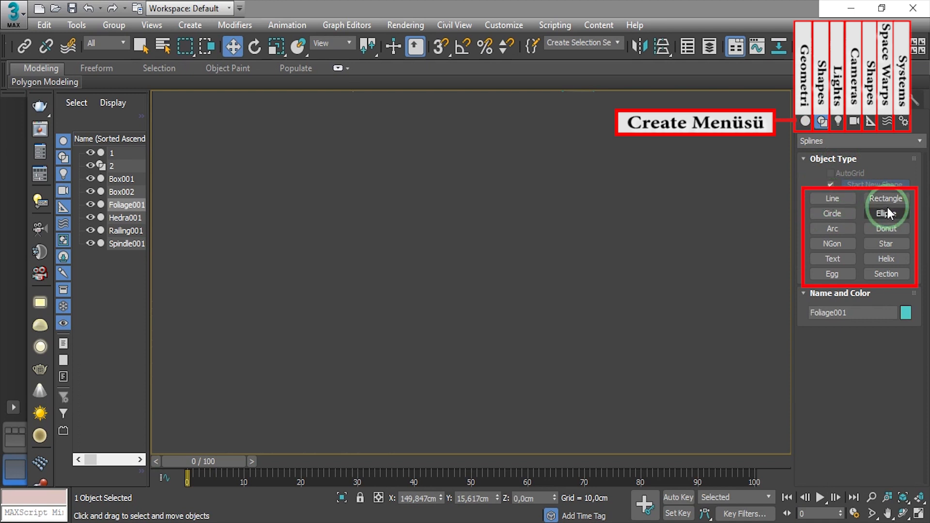
pyautogui.click(837, 122)
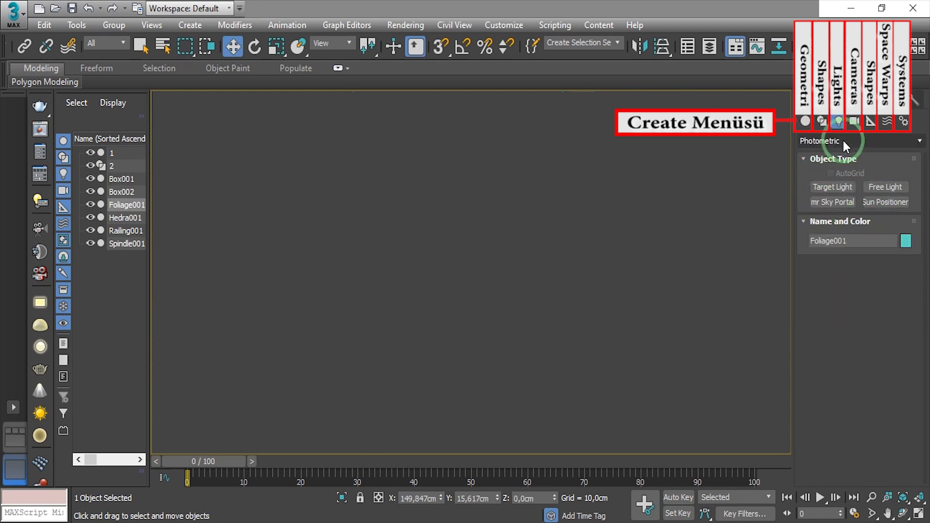
pyautogui.click(843, 141)
pyautogui.click(853, 122)
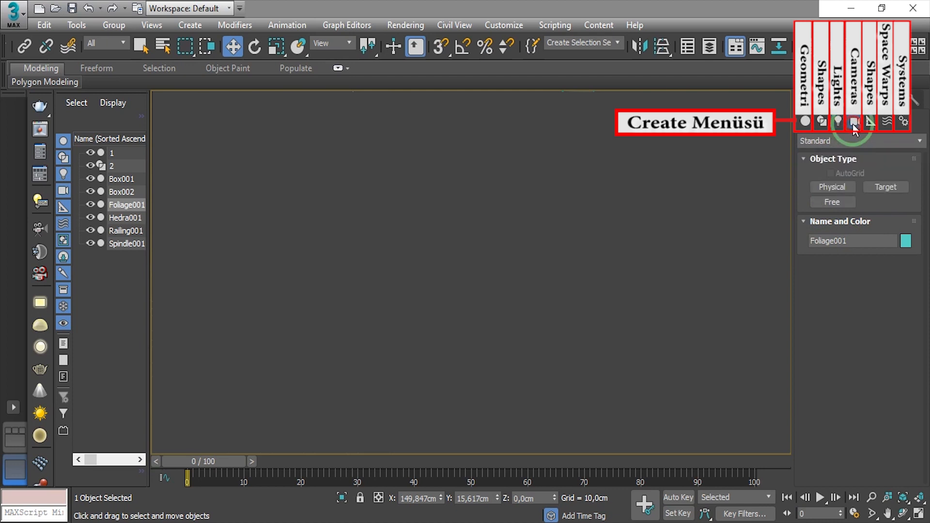
pyautogui.click(859, 141)
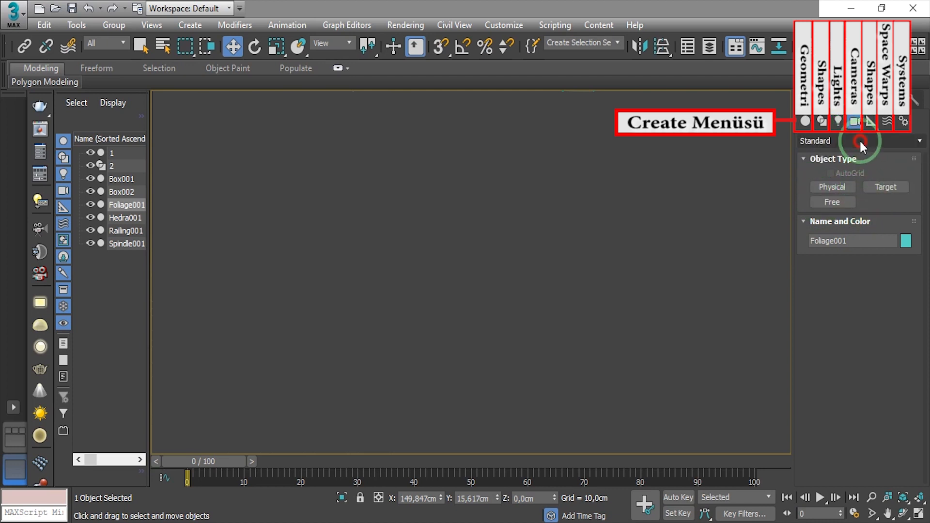
pyautogui.click(862, 139)
# Look through the creation types offered for helpers, space warps and systems without creating anything.
pyautogui.click(870, 124)
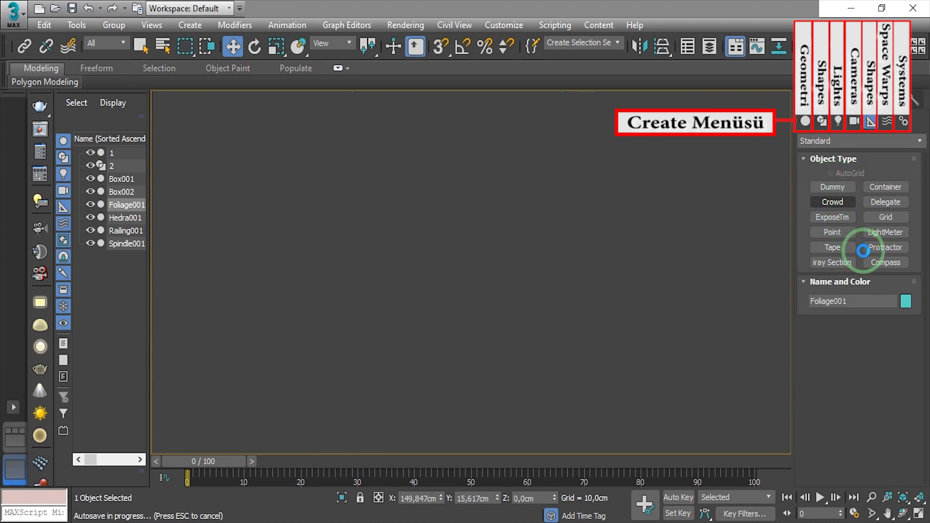
pyautogui.click(868, 141)
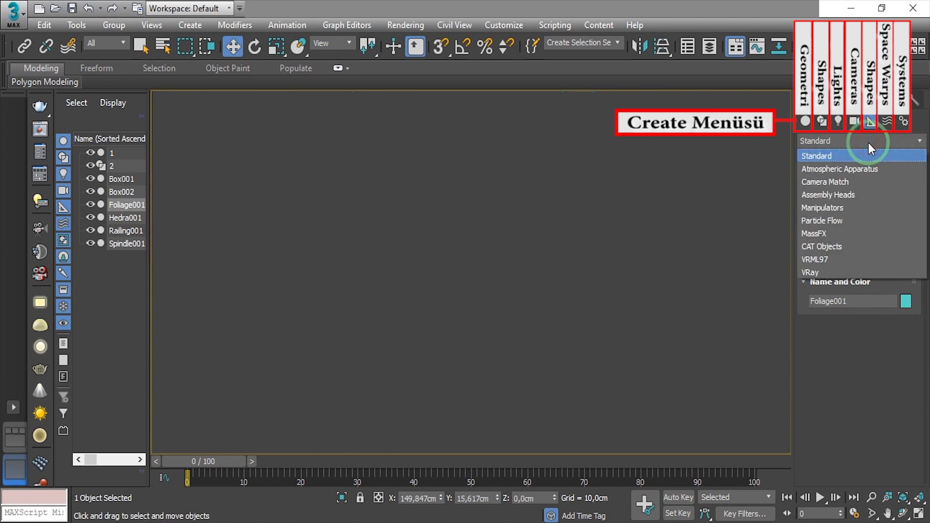
pyautogui.click(867, 142)
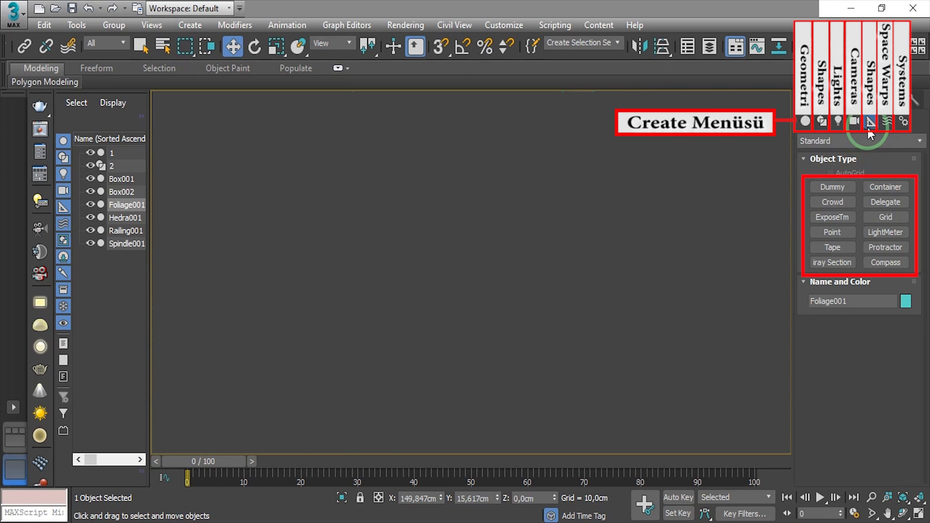
pyautogui.click(889, 124)
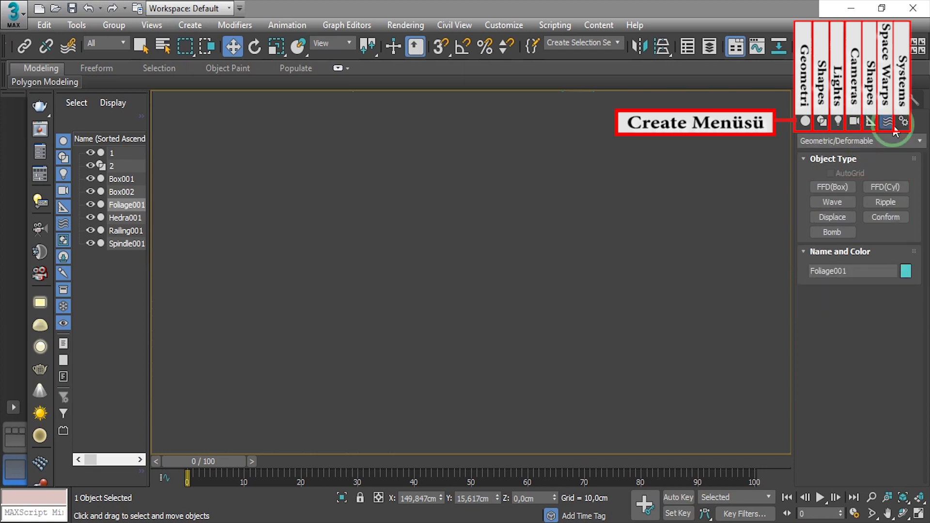
pyautogui.click(854, 143)
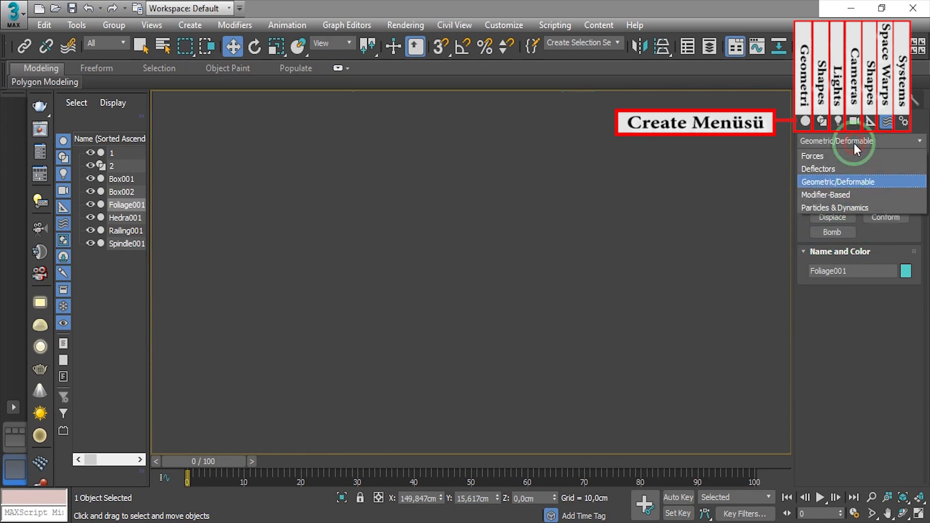
pyautogui.click(853, 144)
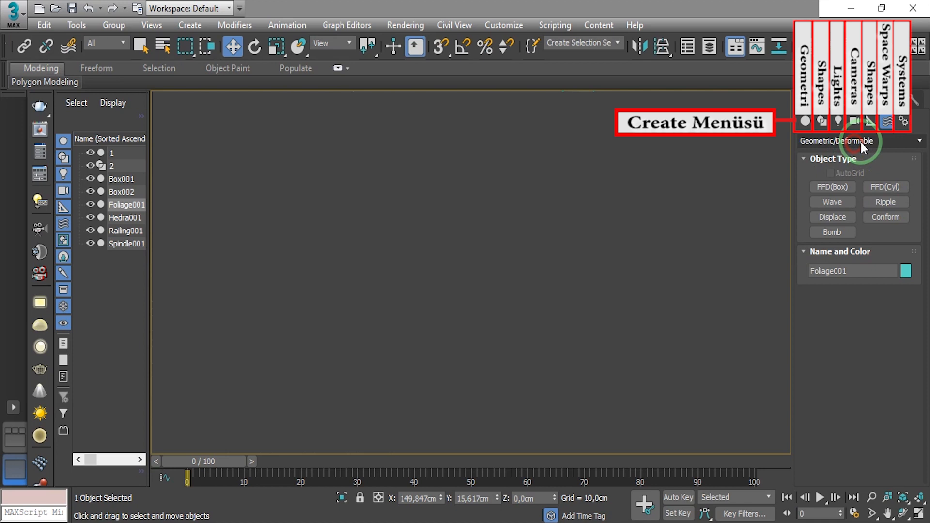
pyautogui.click(904, 122)
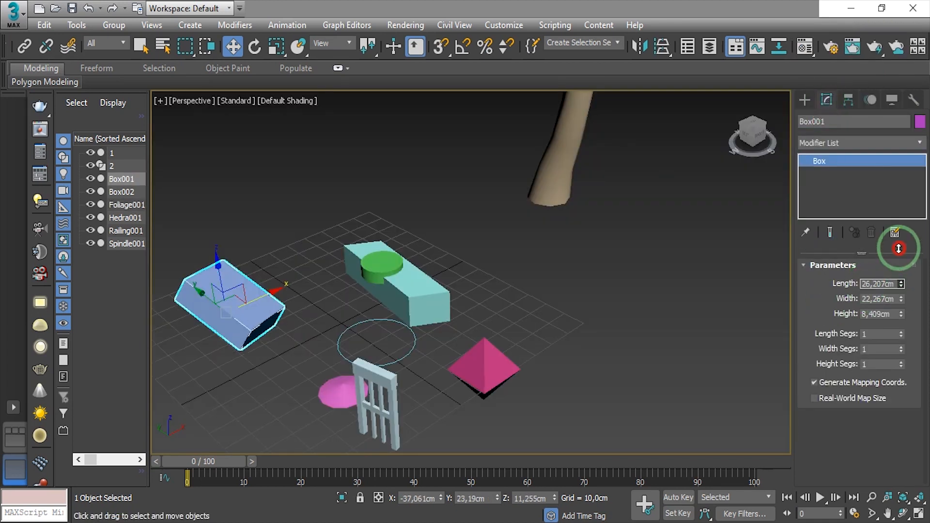
# Resize the lavender box to about 42 × 42.5 × 10.8 cm with 5 length, 3 width and 3 height segments, and display edged faces.
pyautogui.moveTo(899, 249); pyautogui.dragTo(898, 204)
pyautogui.moveTo(901, 300); pyautogui.dragTo(892, 231)
pyautogui.moveTo(901, 314); pyautogui.dragTo(903, 355)
pyautogui.moveTo(903, 355); pyautogui.dragTo(897, 292)
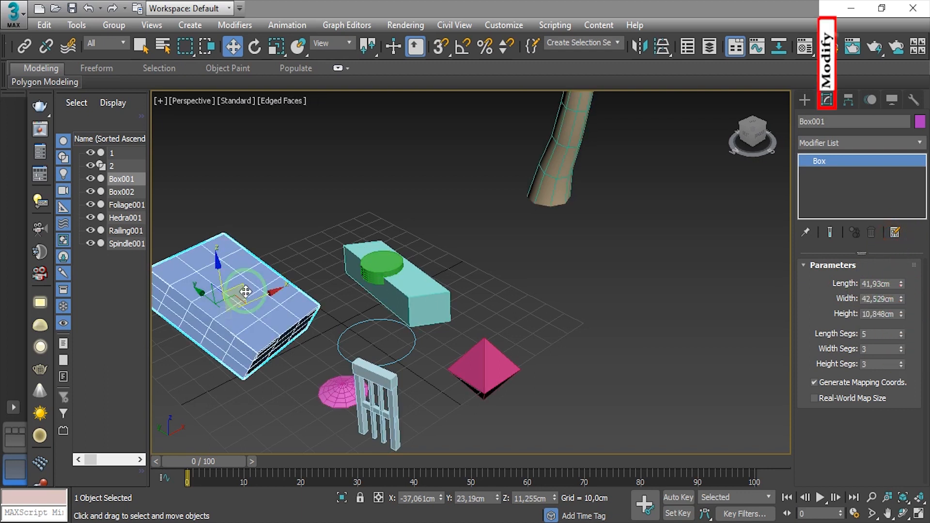
# Convert the lavender box to an Editable Poly and delete one polygon near its front end.
pyautogui.rightClick(245, 292)
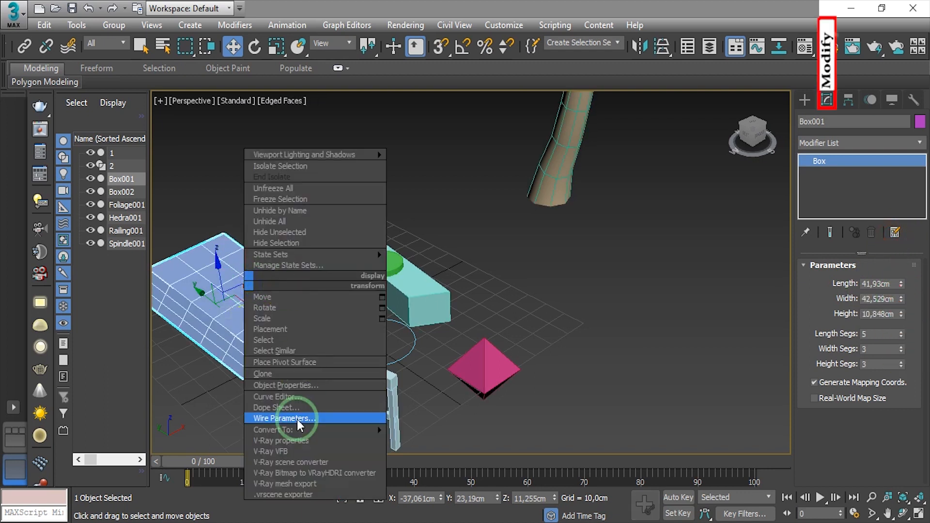
pyautogui.click(431, 489)
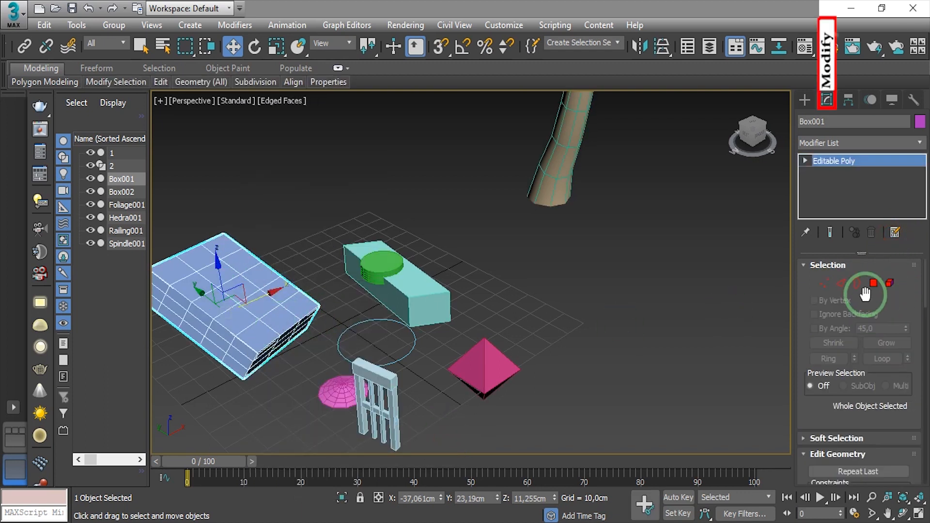
pyautogui.click(873, 283)
pyautogui.click(271, 320)
pyautogui.press('Delete')
# Pull polygons of the lavender box outward into two long arms and leave polygon editing.
pyautogui.moveTo(203, 293); pyautogui.dragTo(324, 189)
pyautogui.moveTo(262, 335); pyautogui.dragTo(426, 315)
pyautogui.click(872, 285)
pyautogui.click(815, 100)
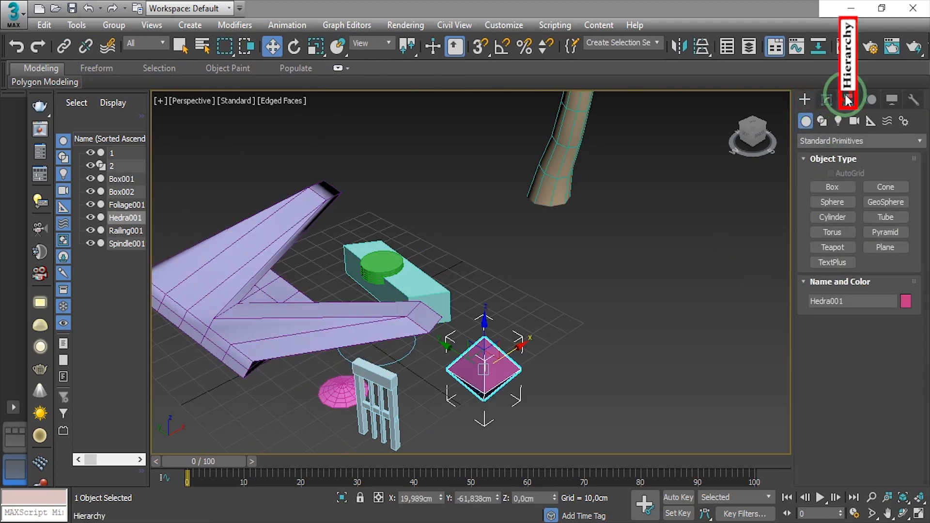
# Examine the Hedra's Hierarchy settings for pivot, IK and link info without changing them.
pyautogui.click(847, 100)
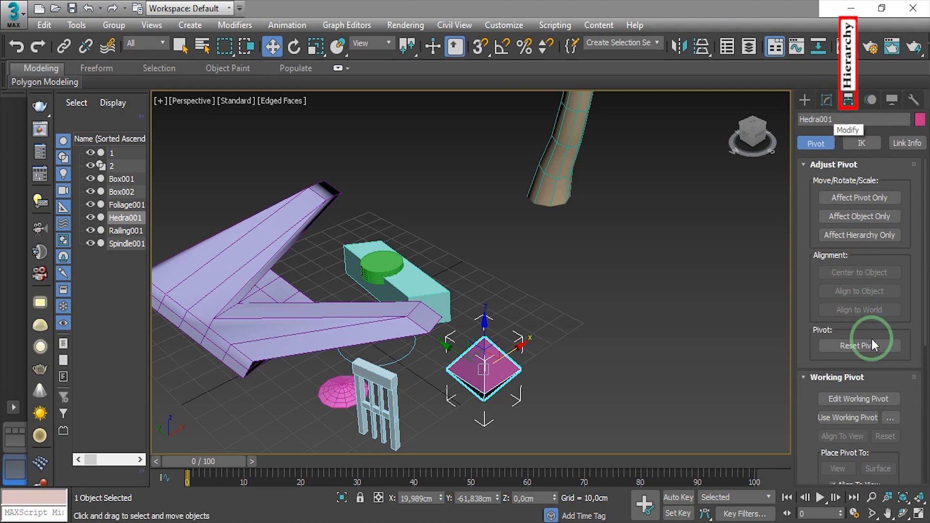
pyautogui.scroll(-4, 900, 443)
pyautogui.scroll(-2, 896, 442)
pyautogui.scroll(5, 894, 371)
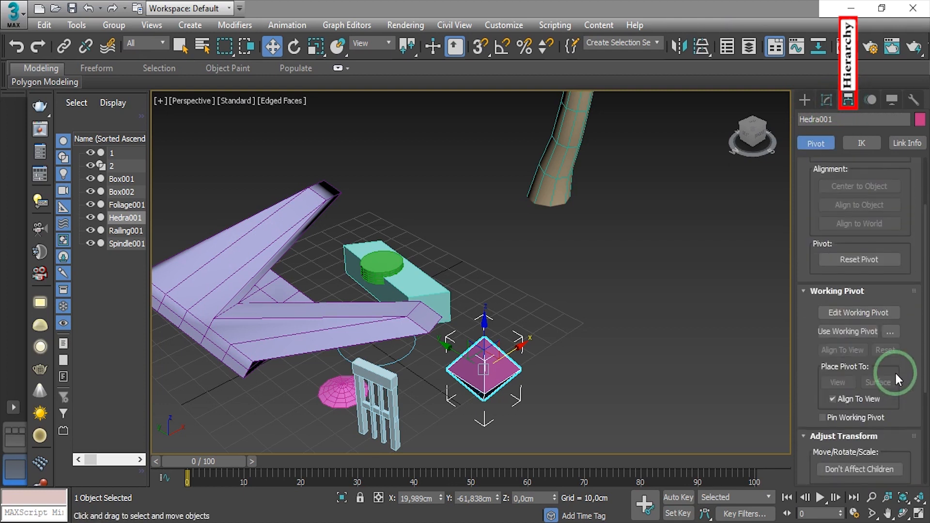
pyautogui.click(861, 142)
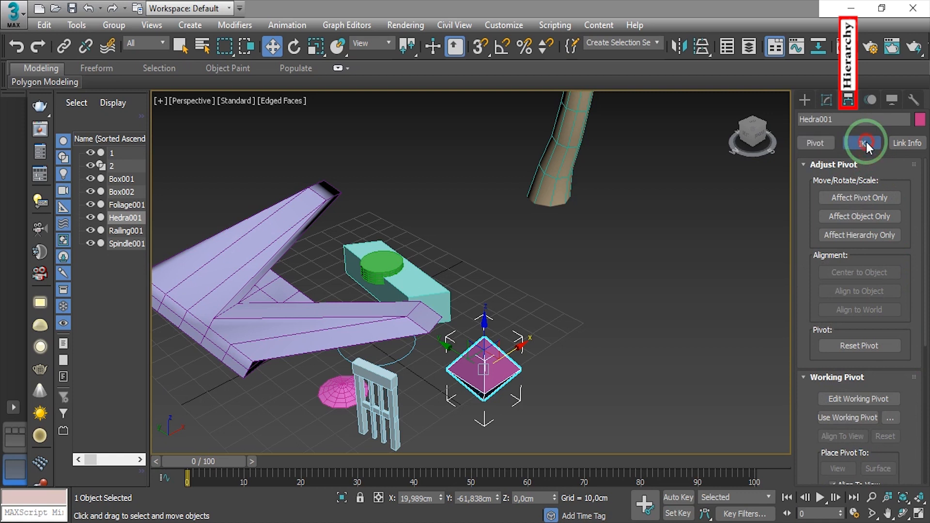
pyautogui.click(904, 142)
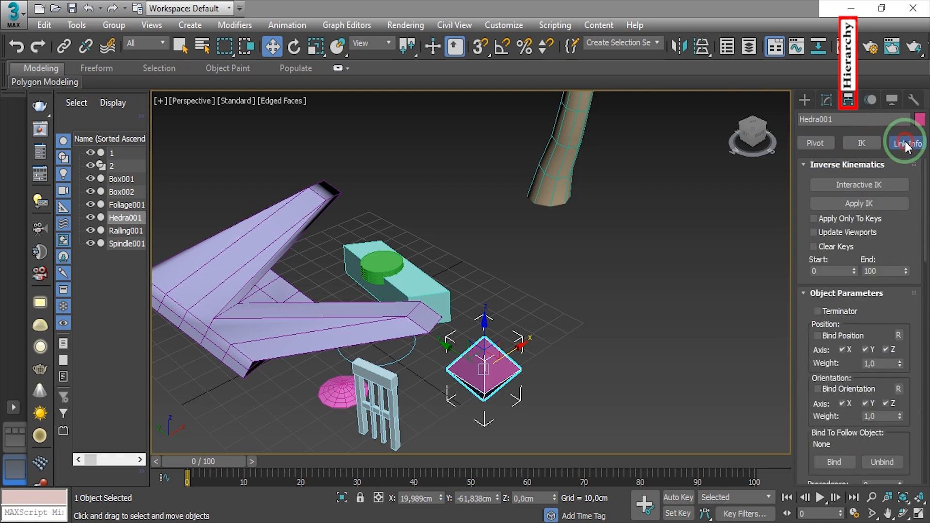
# Examine the Hedra's Motion parameters, the Display options for hiding objects and display properties, and the Utilities list with its Measure data.
pyautogui.click(869, 100)
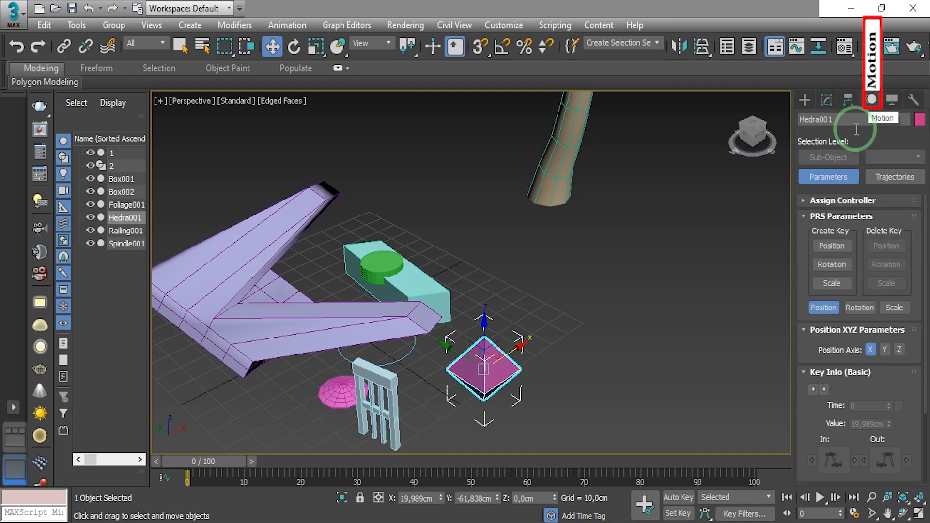
pyautogui.scroll(-3, 878, 309)
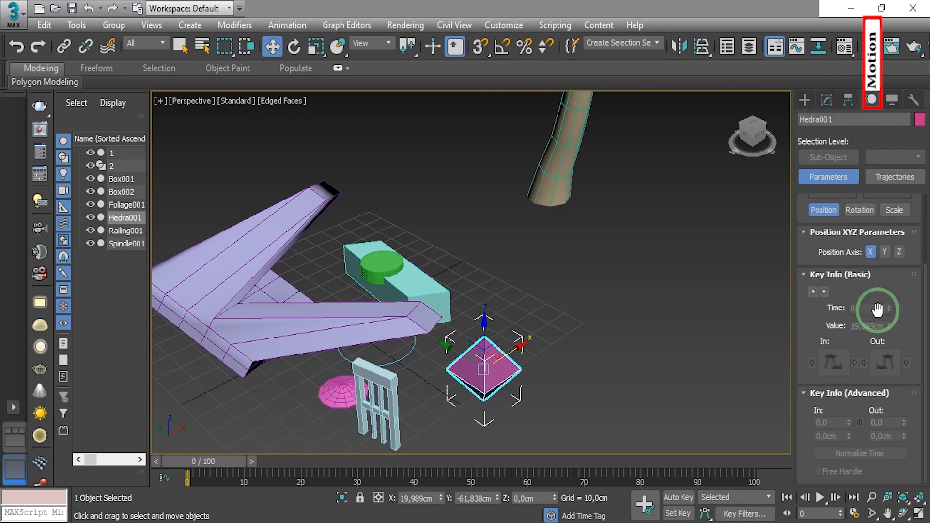
pyautogui.scroll(3, 878, 309)
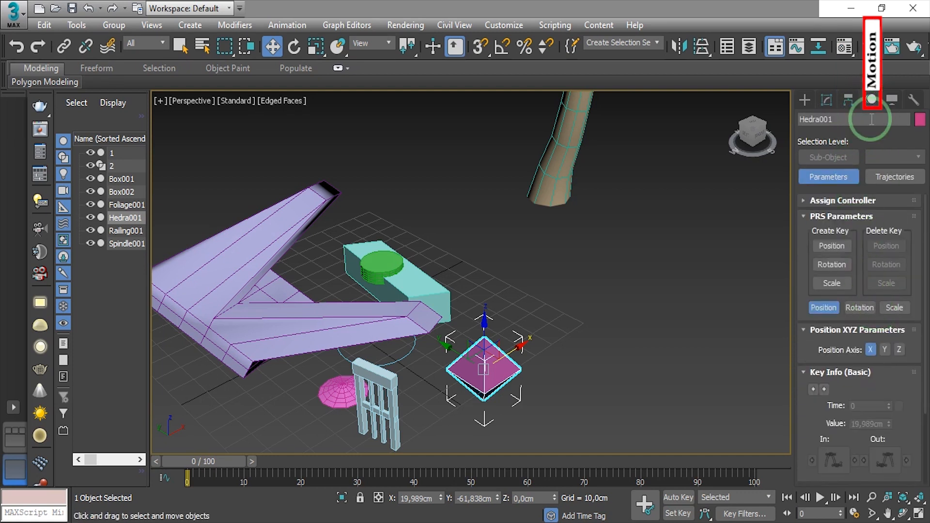
pyautogui.click(891, 101)
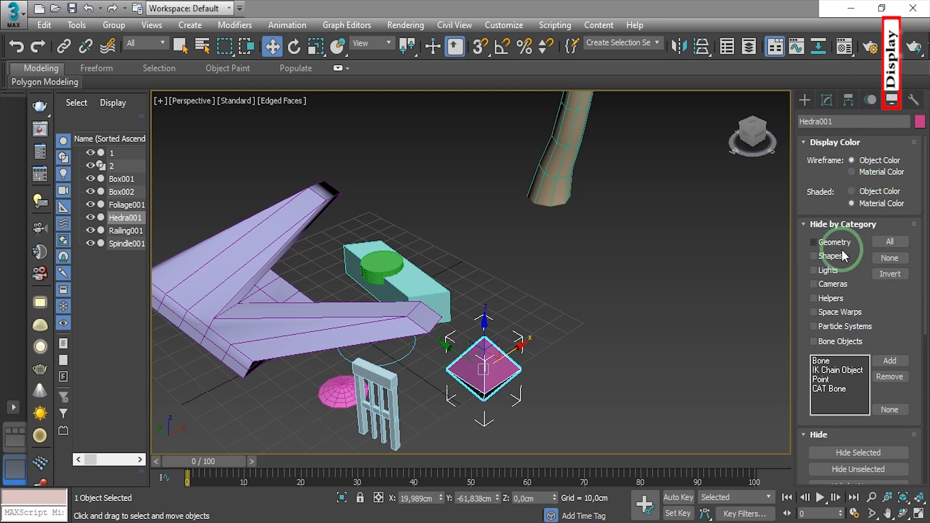
pyautogui.scroll(-5, 899, 297)
pyautogui.scroll(-3, 900, 297)
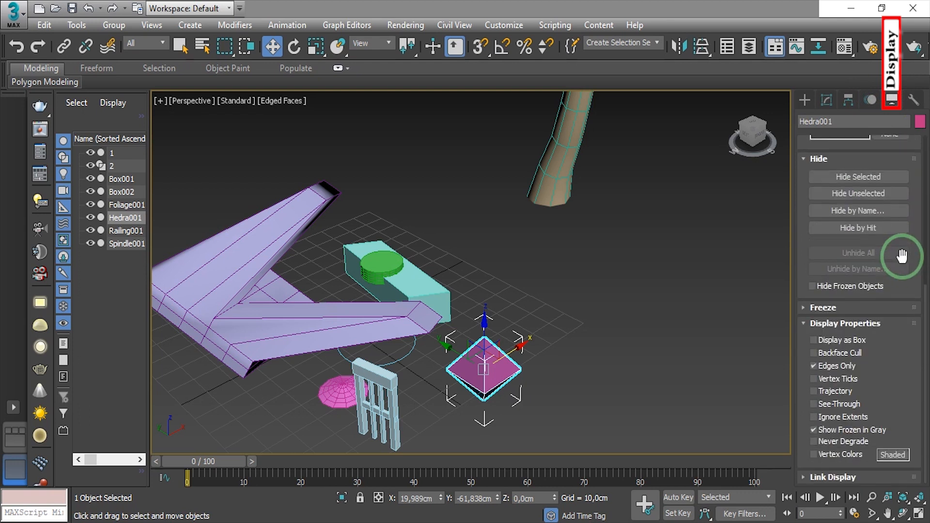
pyautogui.click(913, 100)
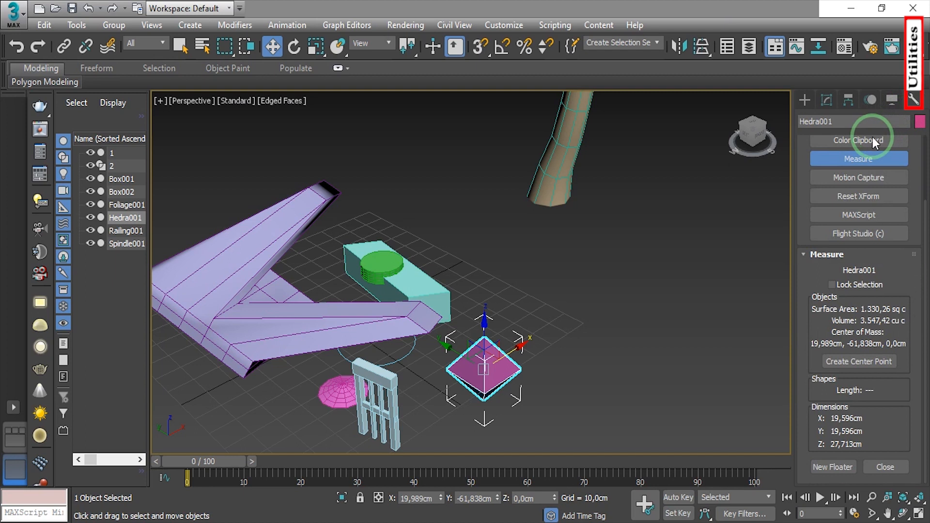
pyautogui.click(845, 178)
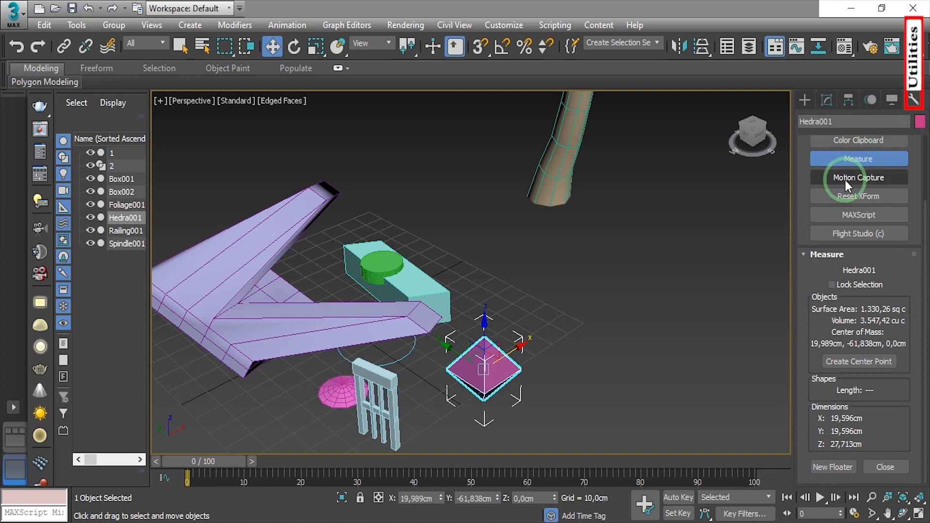